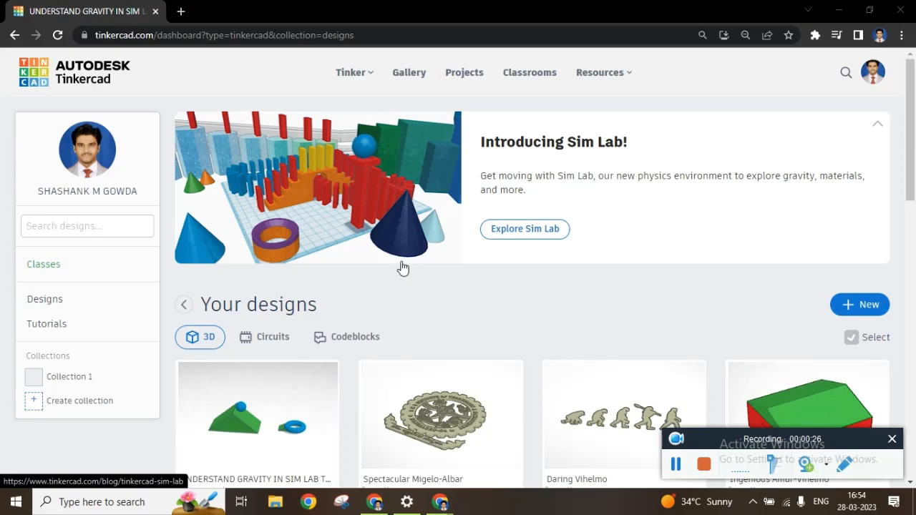
Step: Create a new 3D design from the designs dashboard
scroll(472, 293, down, 1)
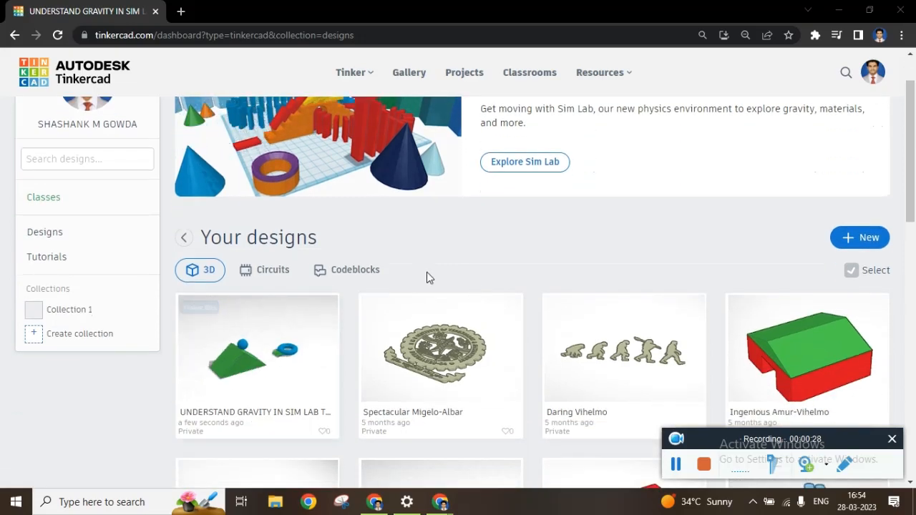
mouse_move(331, 375)
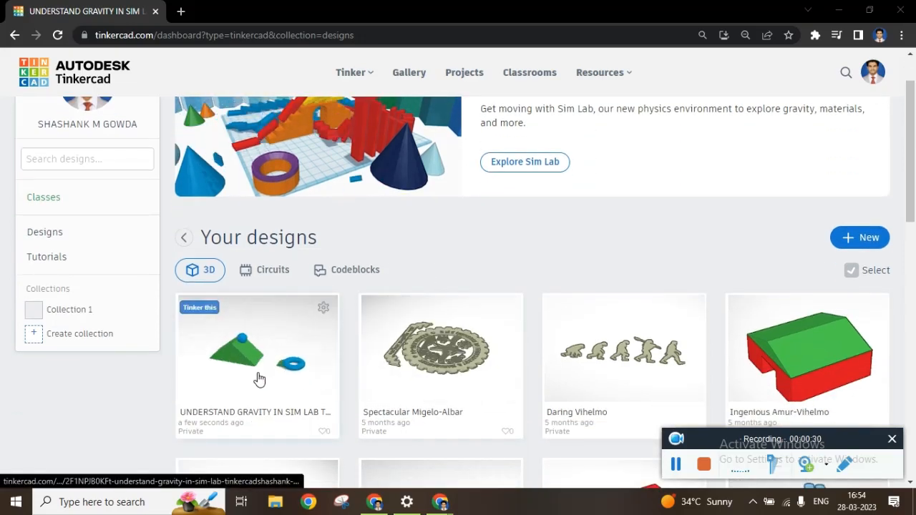
click(866, 238)
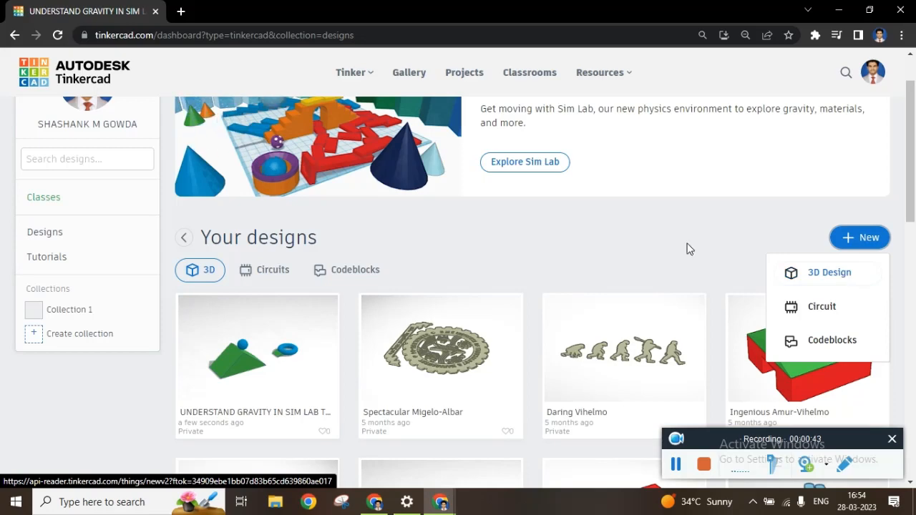
scroll(204, 205, up, 1)
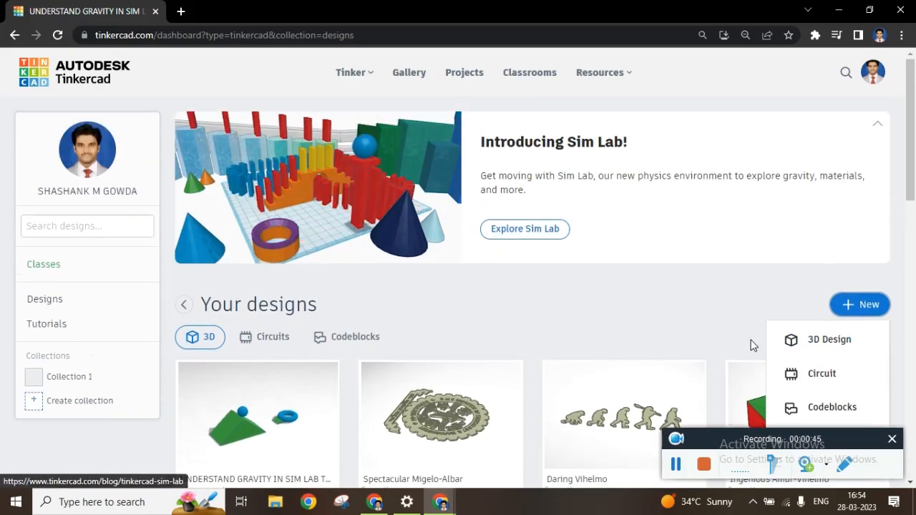
click(841, 344)
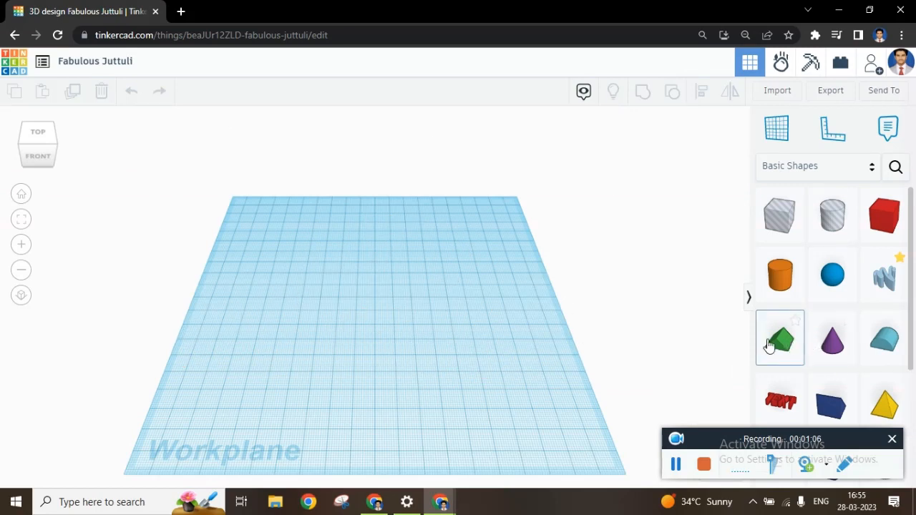
Step: Place a Roof shape with an 80 by 30 base on the left half of the workplane and increase its height
drag(768, 346, 416, 334)
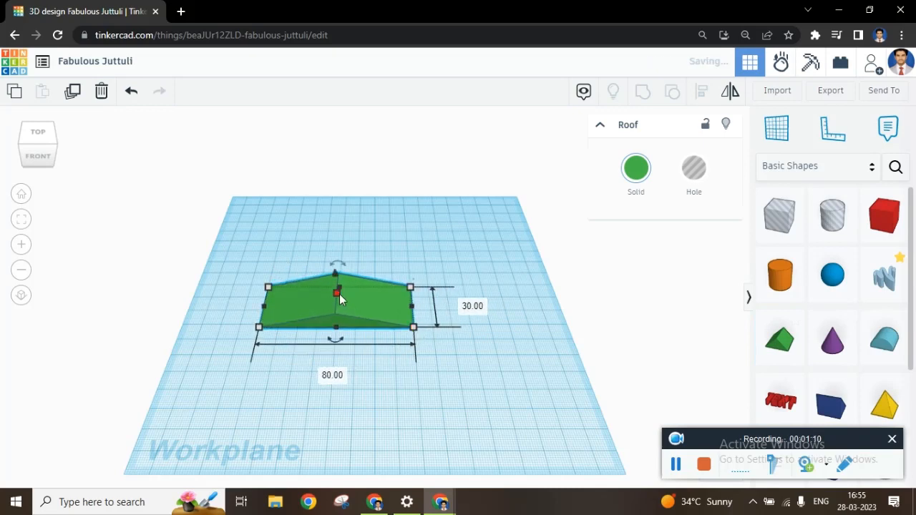
drag(337, 292, 334, 267)
drag(343, 312, 268, 312)
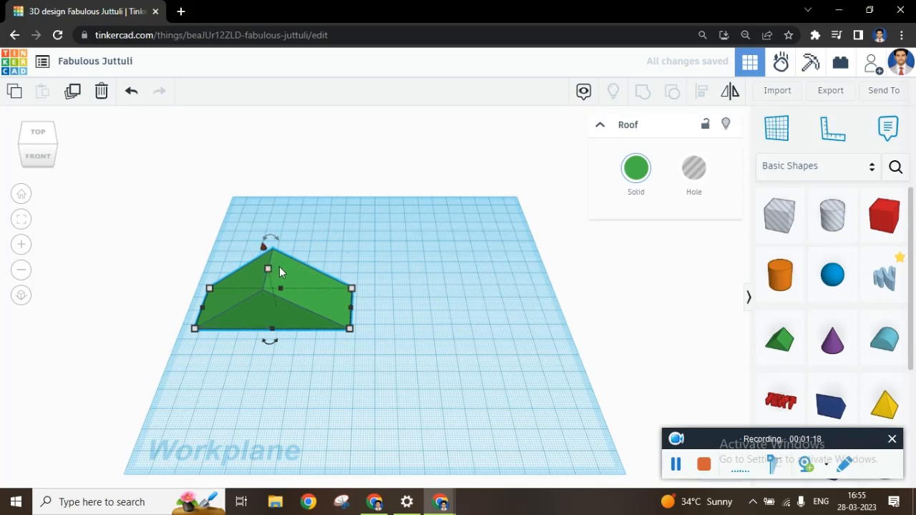
Step: Align a temporary workplane with the roof's right slope and place a blue sphere on it near the ridge
click(779, 135)
click(301, 284)
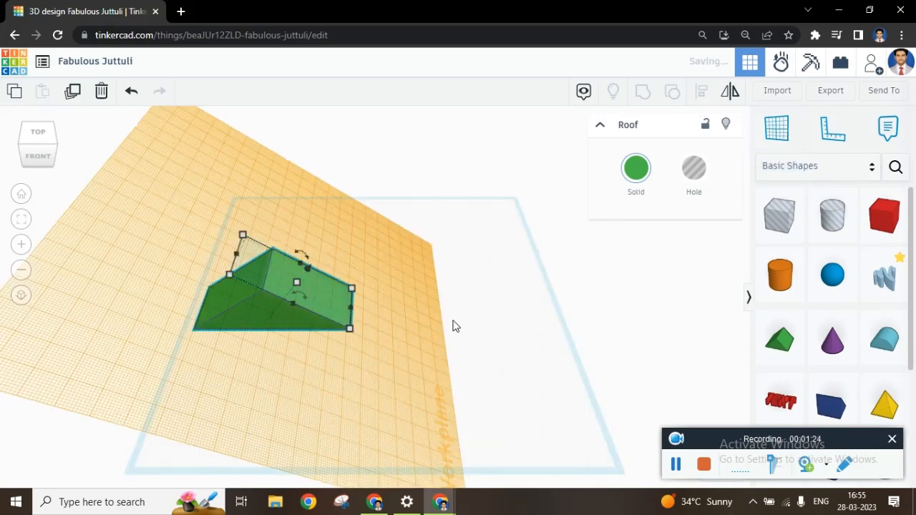
click(834, 279)
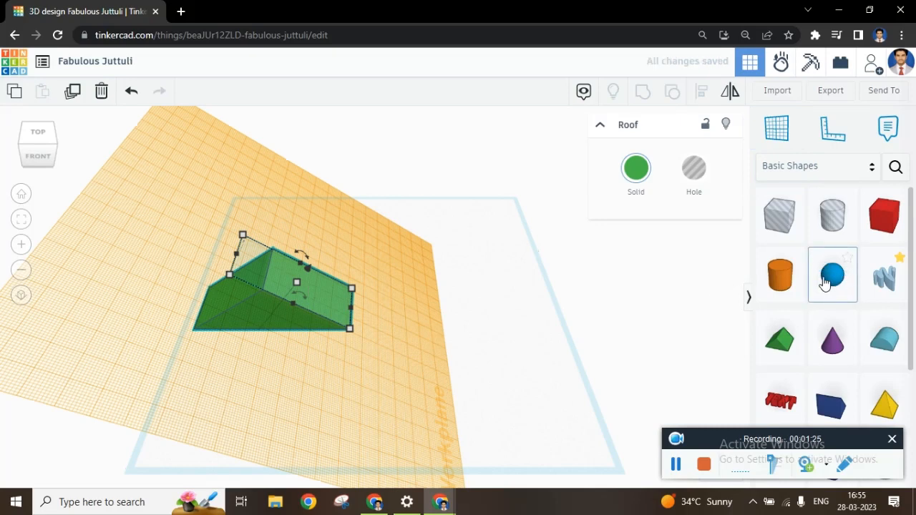
click(276, 278)
click(435, 339)
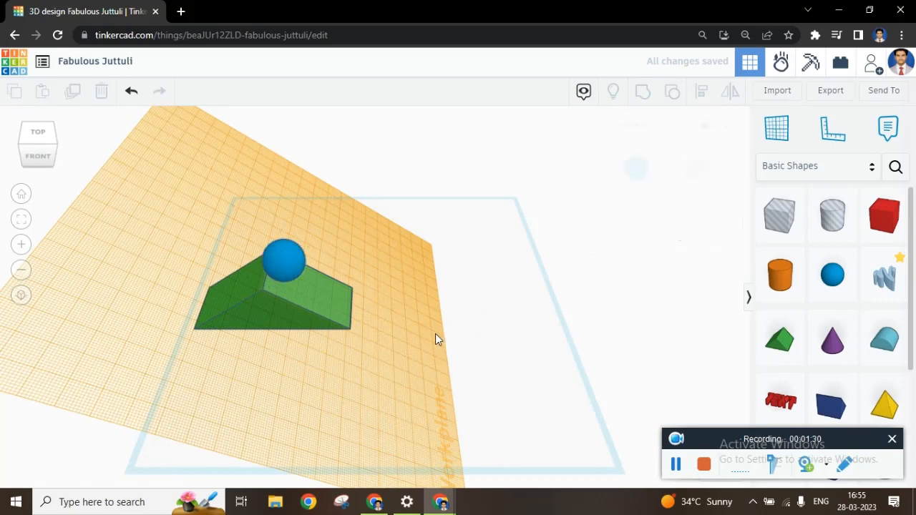
Step: Return the workplane to the original base grid
click(774, 130)
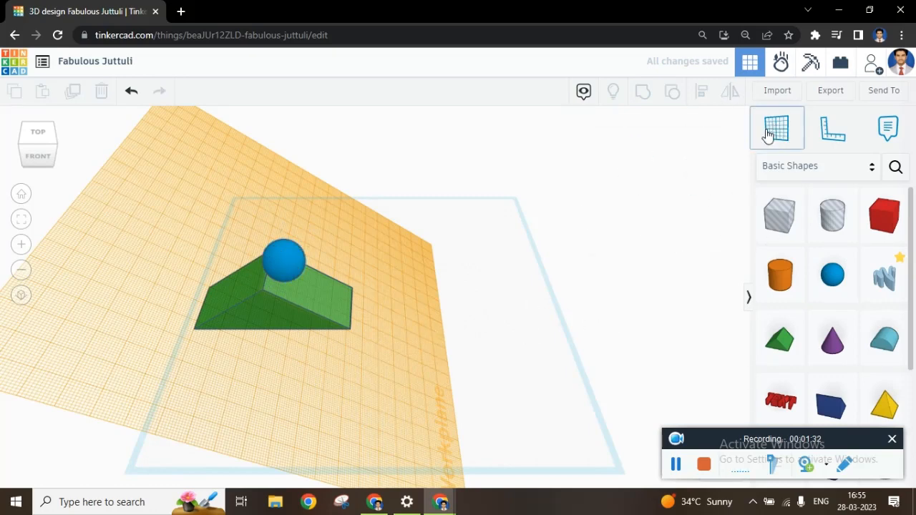
click(488, 311)
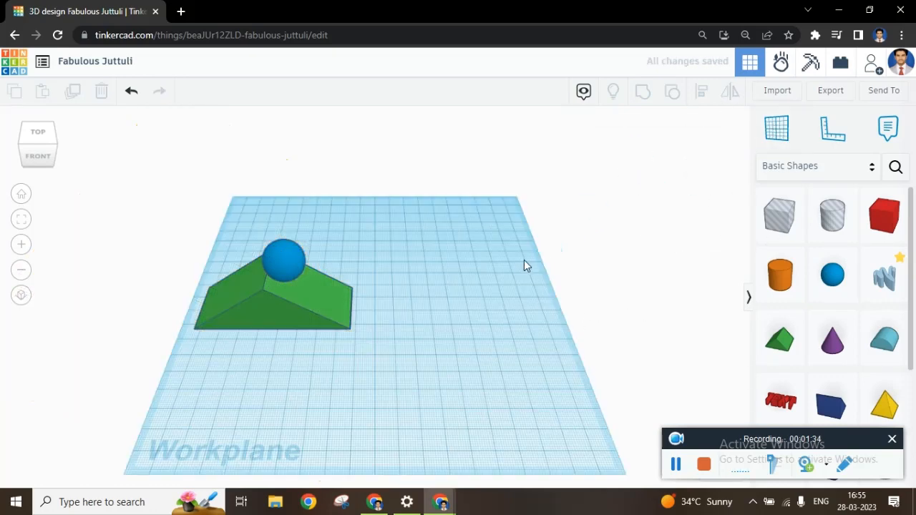
right_drag(524, 261, 668, 181)
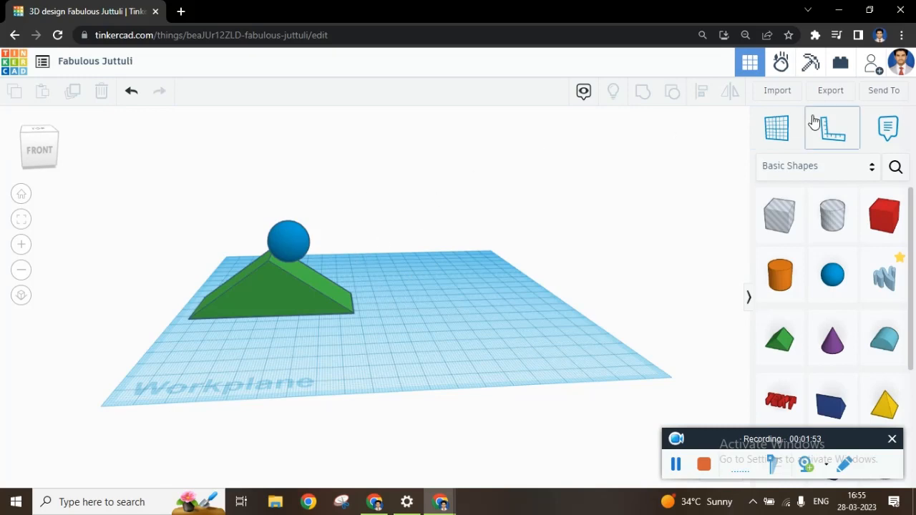
Step: Open the design in Sim Lab, then run the gravity simulation and reset the scene
click(781, 66)
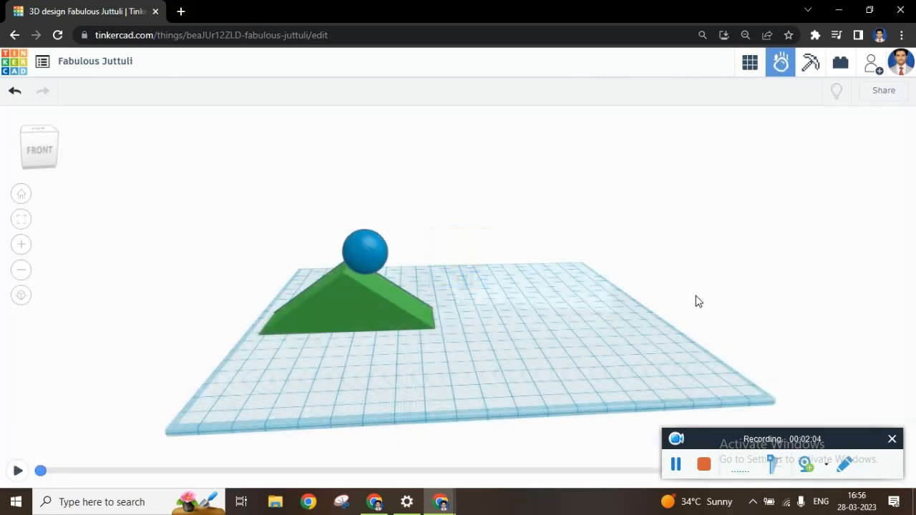
right_drag(412, 383, 545, 394)
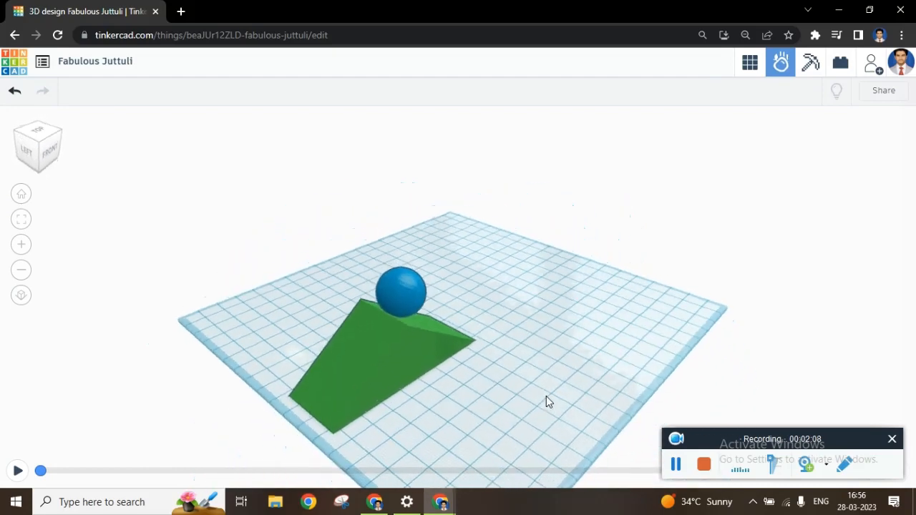
drag(857, 441, 865, 415)
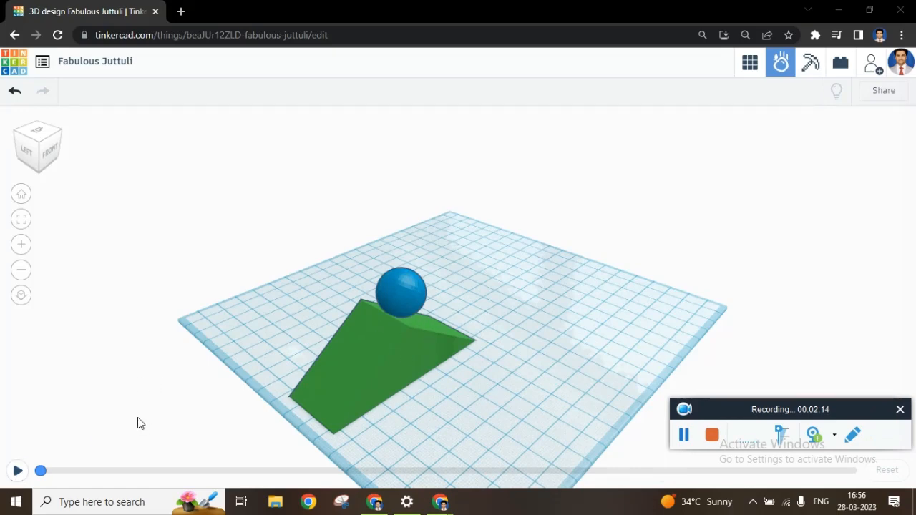
click(16, 470)
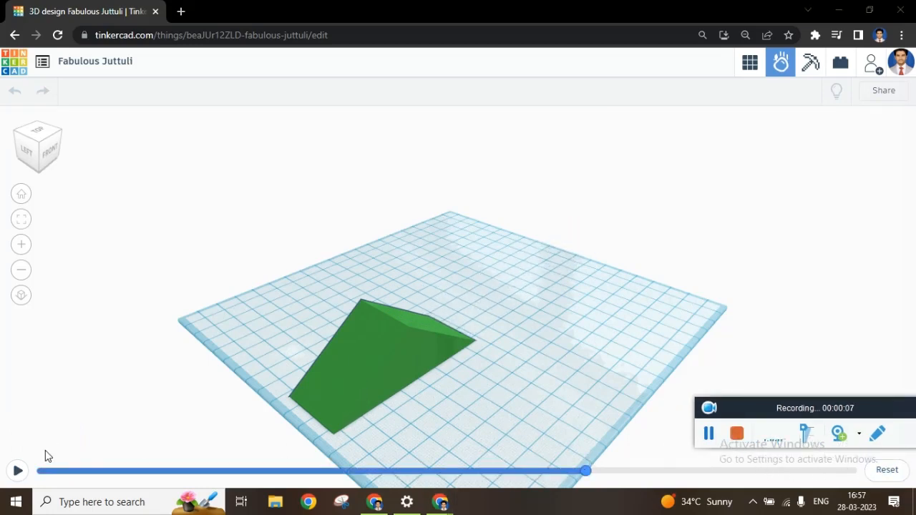
click(887, 472)
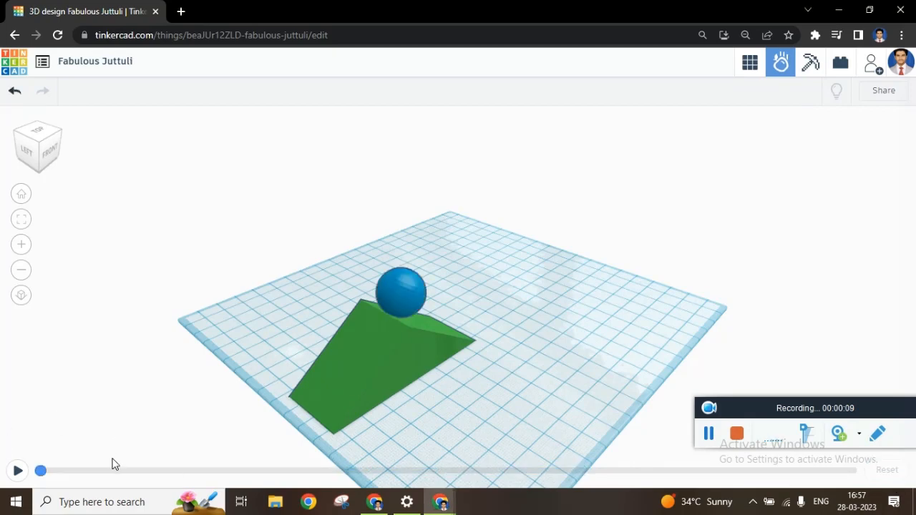
Step: Make the sphere static, then run the simulation and reset the scene
right_drag(519, 380, 351, 356)
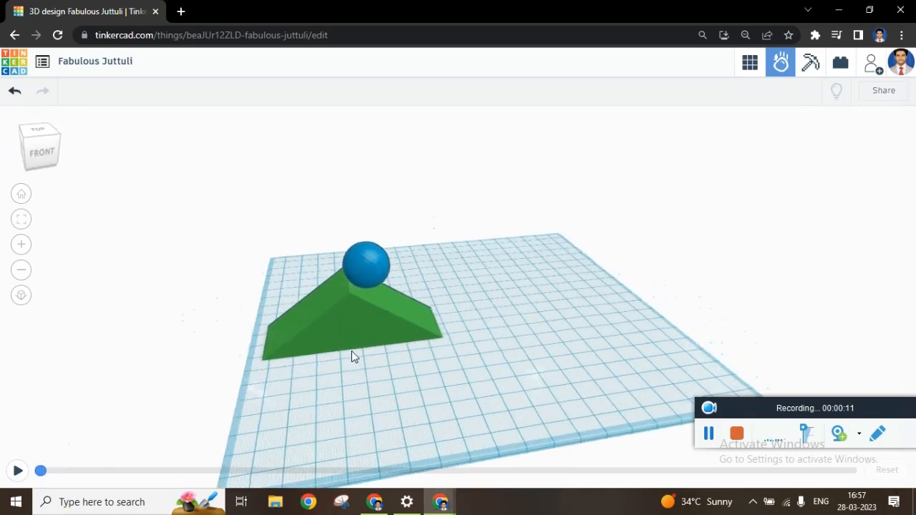
click(366, 267)
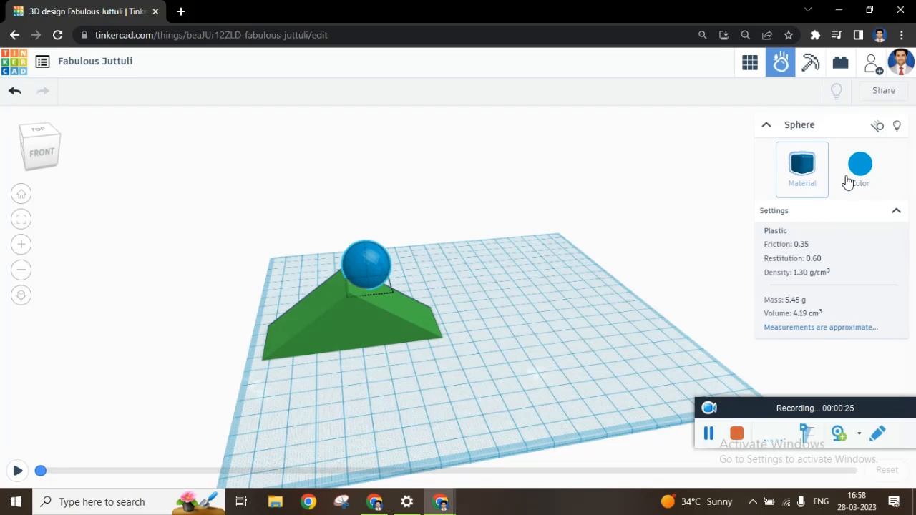
click(808, 179)
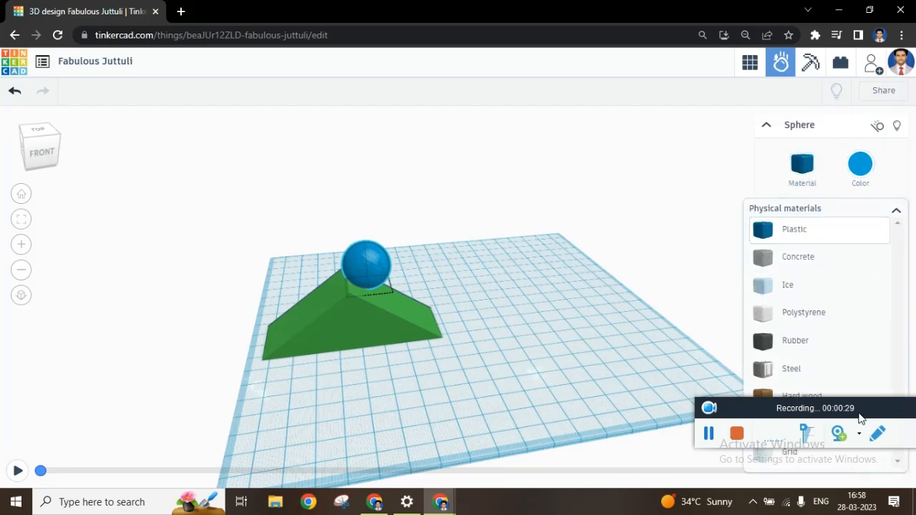
drag(840, 416, 129, 428)
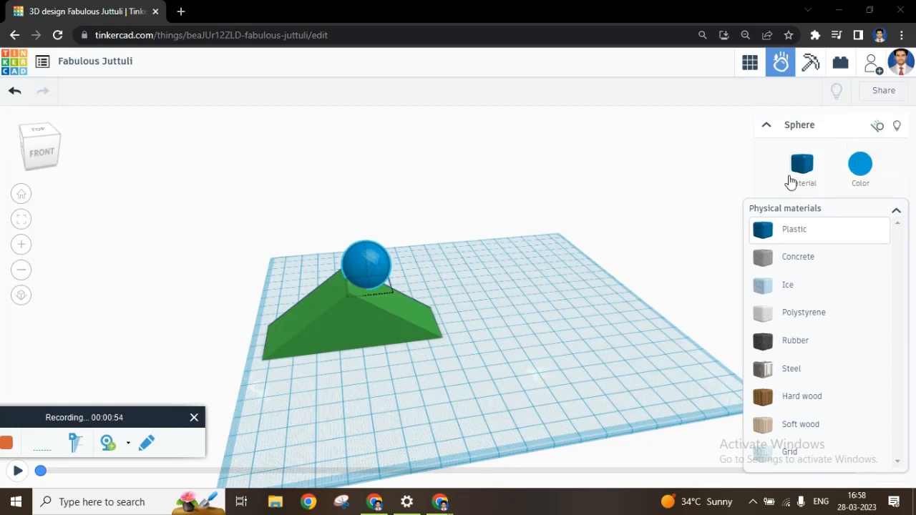
click(877, 126)
click(877, 126)
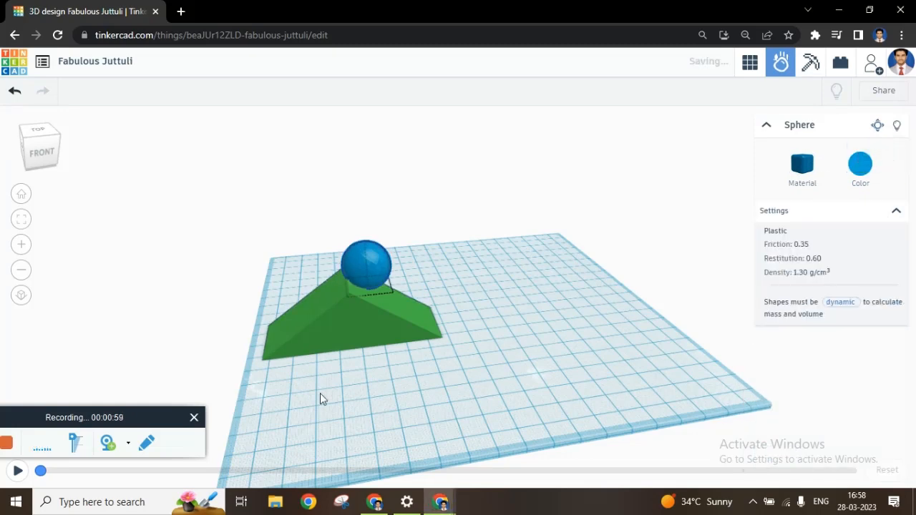
click(16, 471)
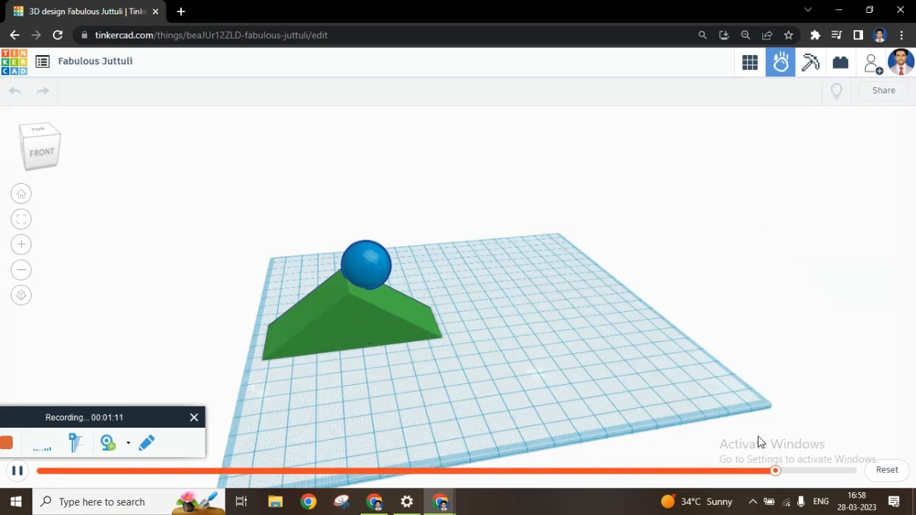
click(887, 470)
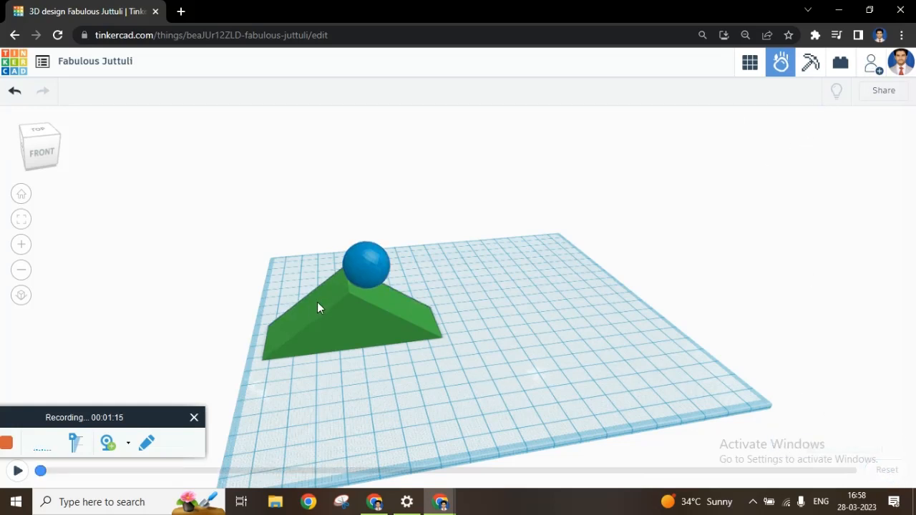
Step: Switch the sphere back to dynamic, then rerun the simulation and reset the scene
click(360, 263)
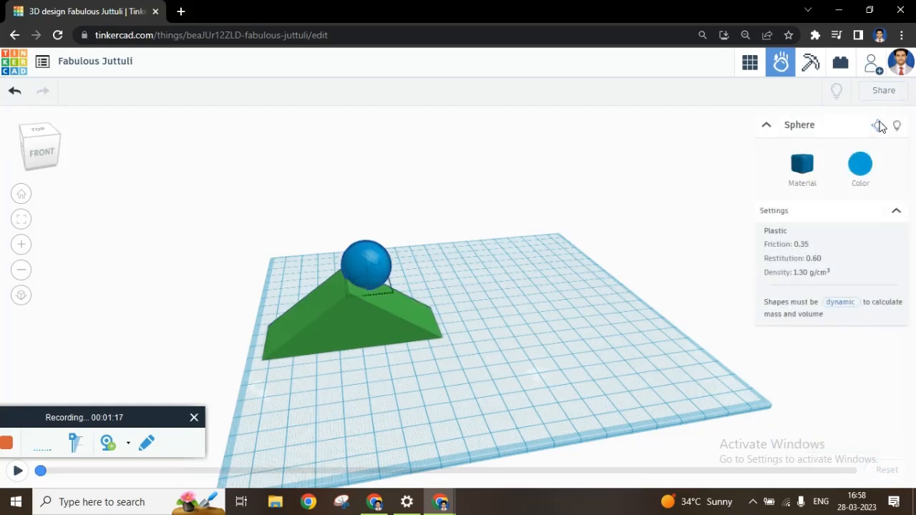
click(878, 126)
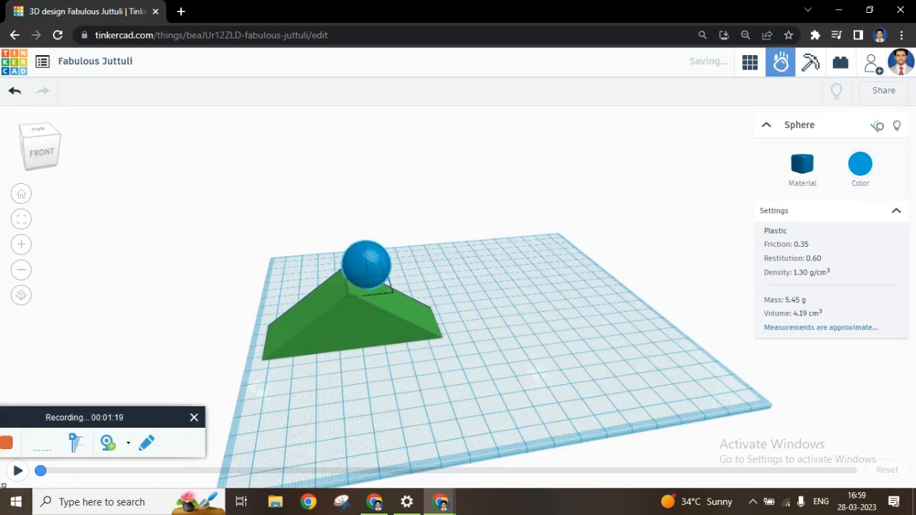
click(18, 470)
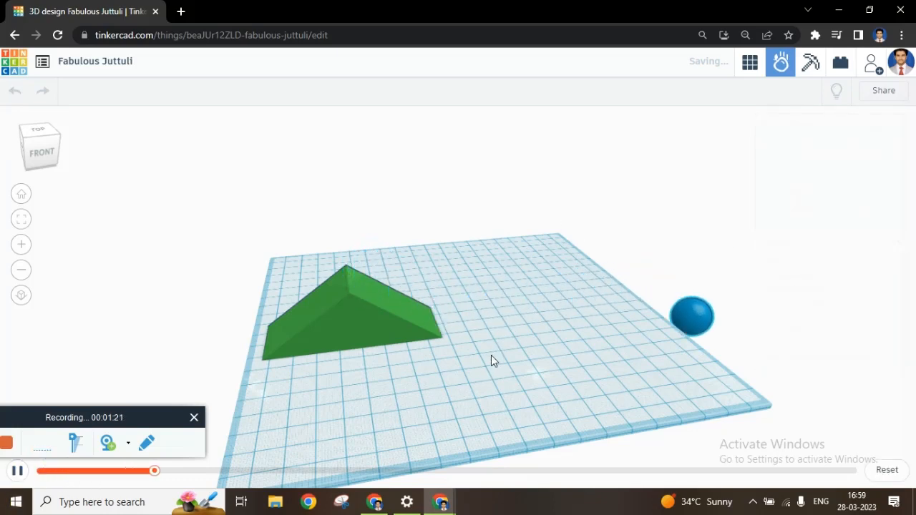
click(885, 469)
Step: Set the sphere's physical material to Hard wood
click(366, 270)
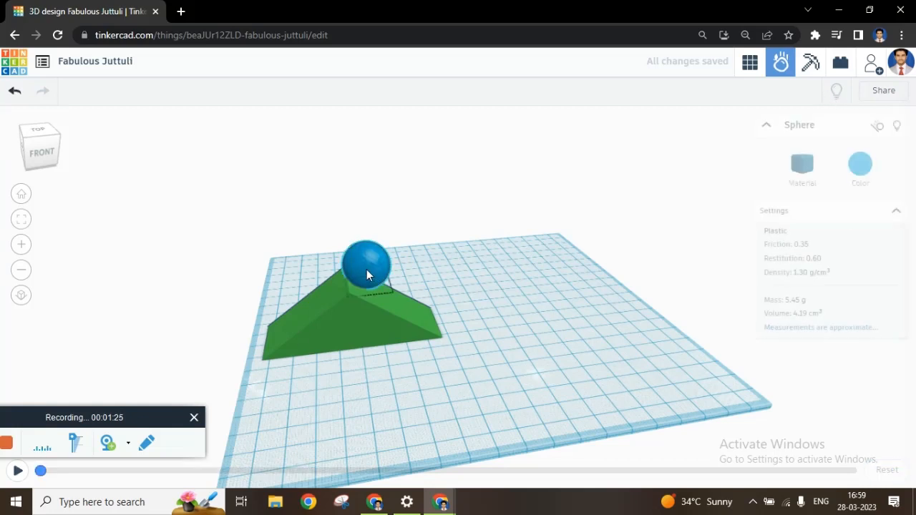
click(802, 164)
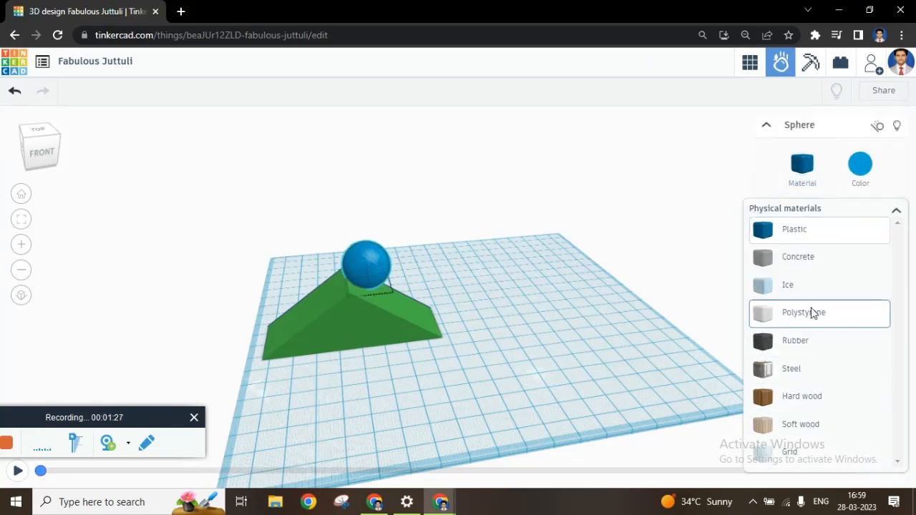
click(800, 400)
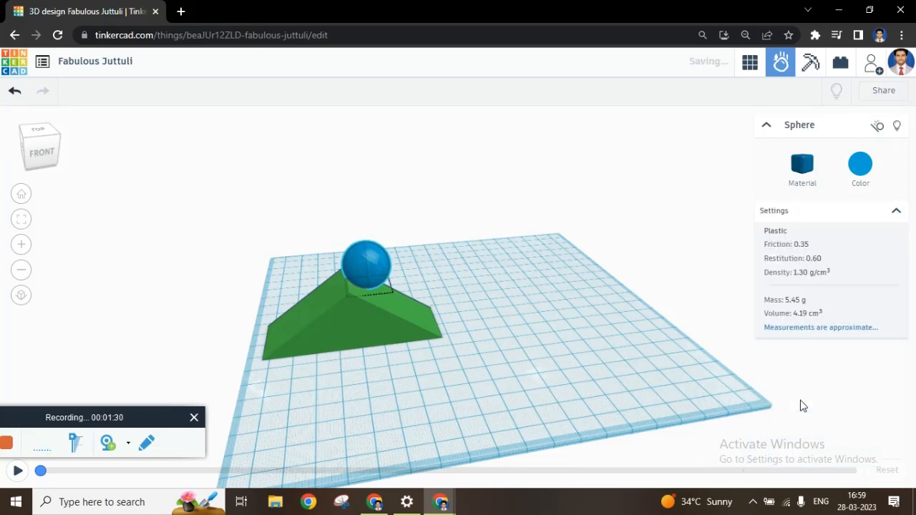
Step: Run the simulation with the hard wood sphere, pause it and reset the scene
click(18, 470)
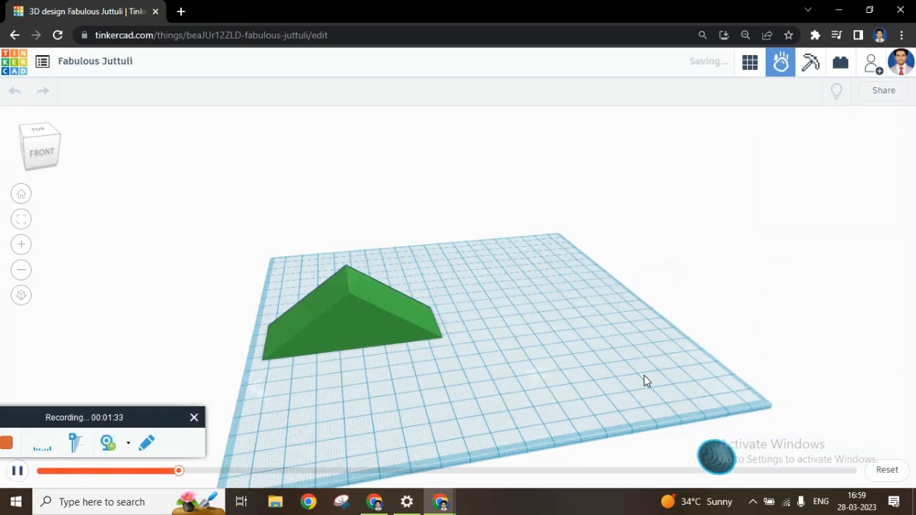
click(18, 470)
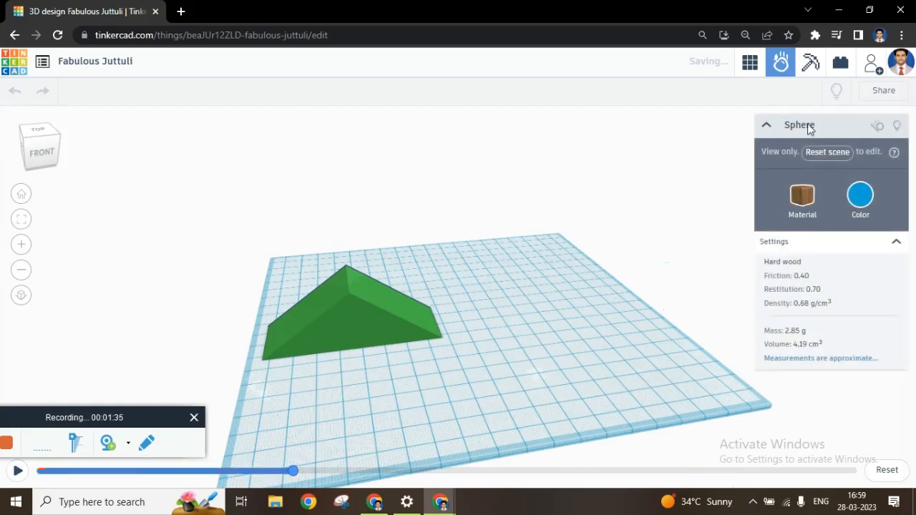
click(886, 470)
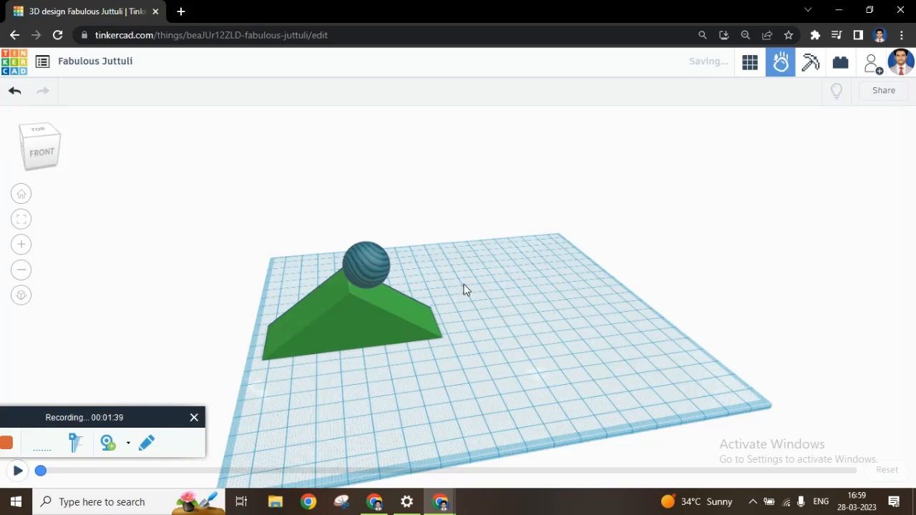
Step: Set the sphere's physical material to Concrete
click(363, 274)
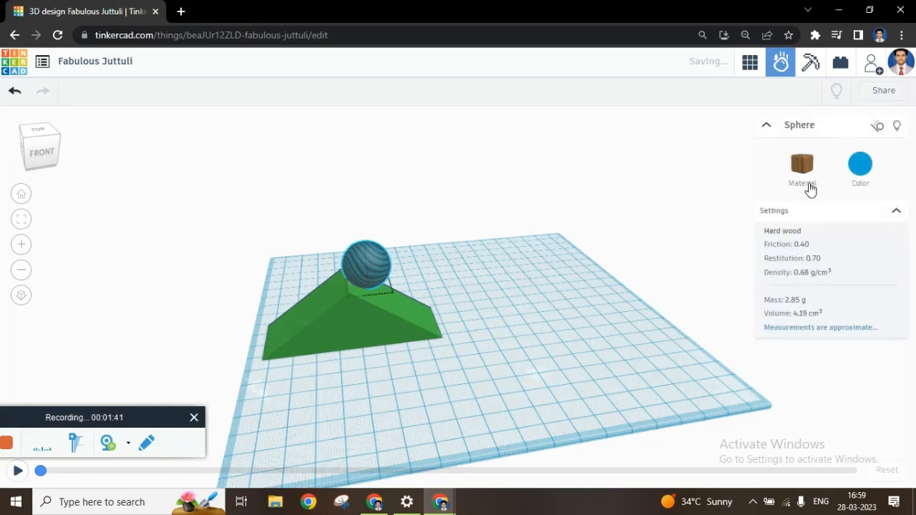
click(802, 166)
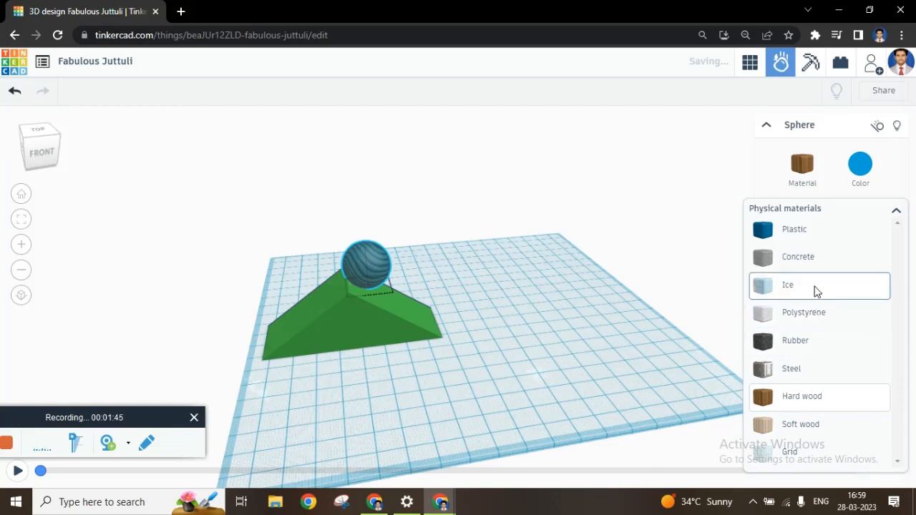
click(813, 257)
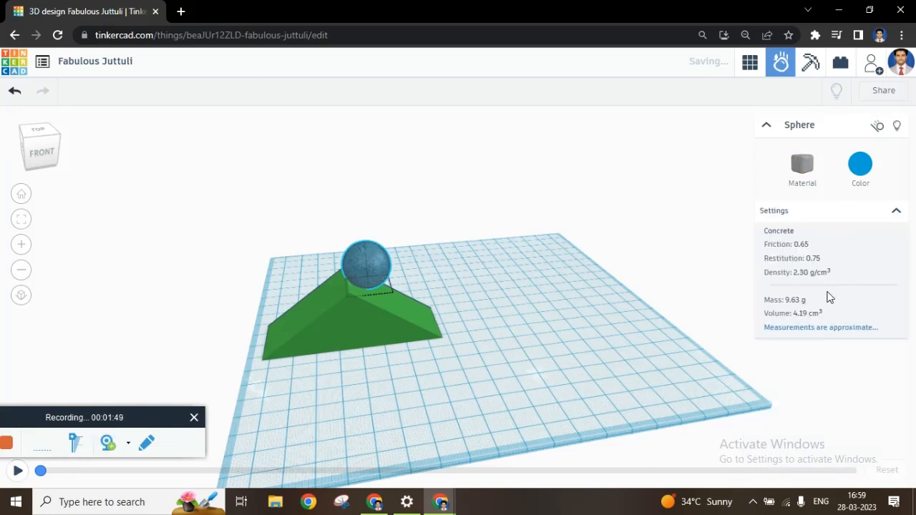
Step: Run the simulation with the concrete sphere, pause it and reset the scene
click(17, 471)
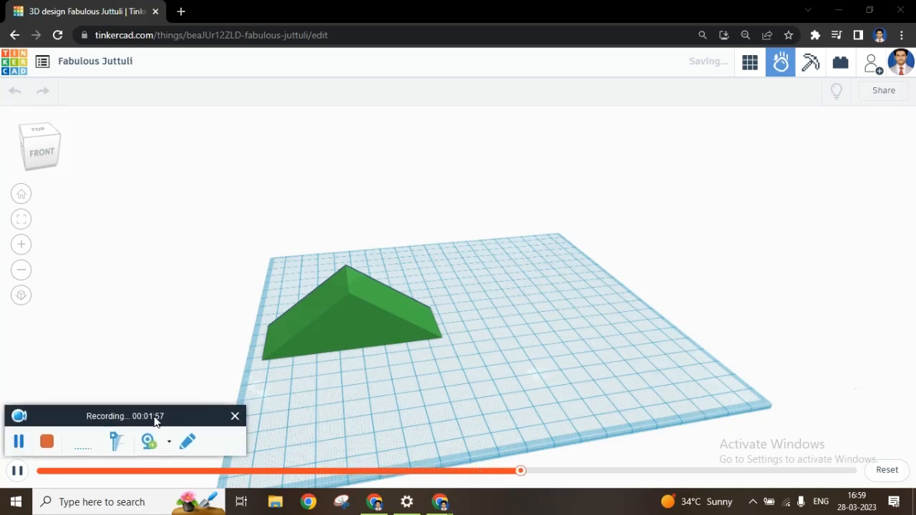
click(17, 470)
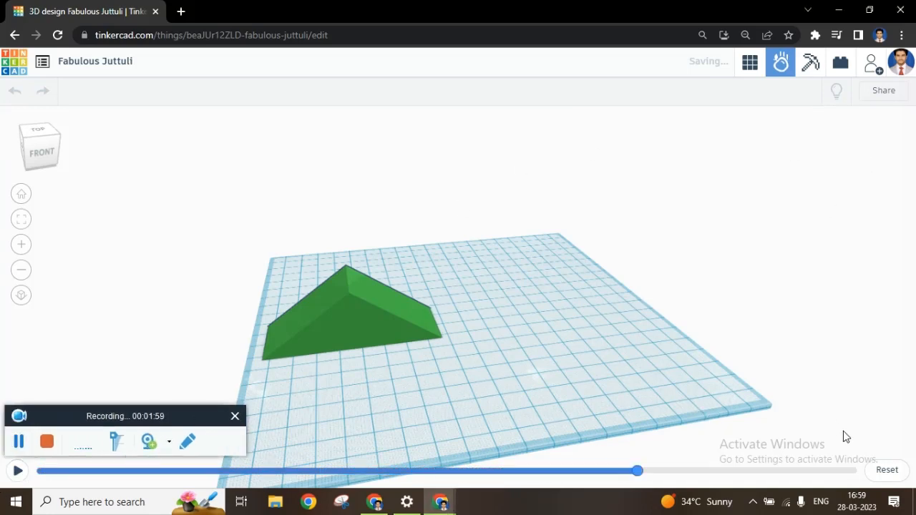
click(891, 475)
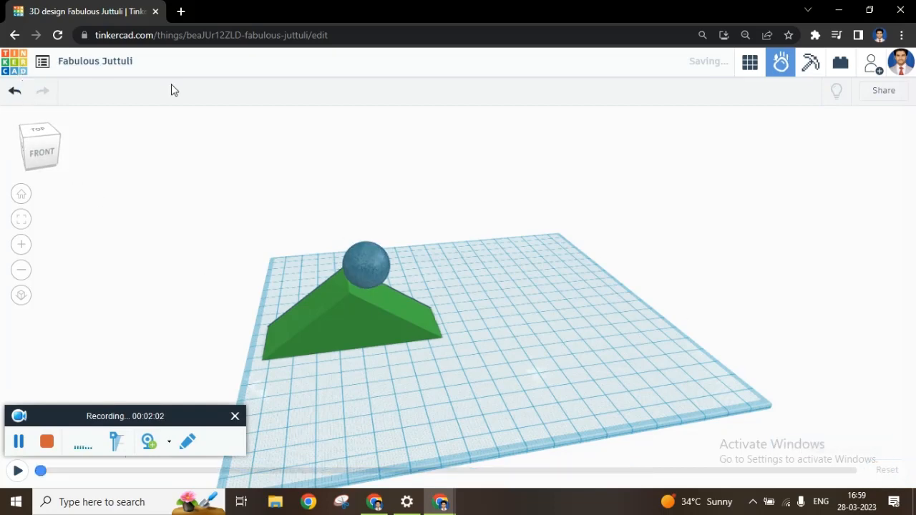
Step: Return to the 3D design workspace and add a narrow red box upright on the workplane, just beyond the ramp's end
click(751, 62)
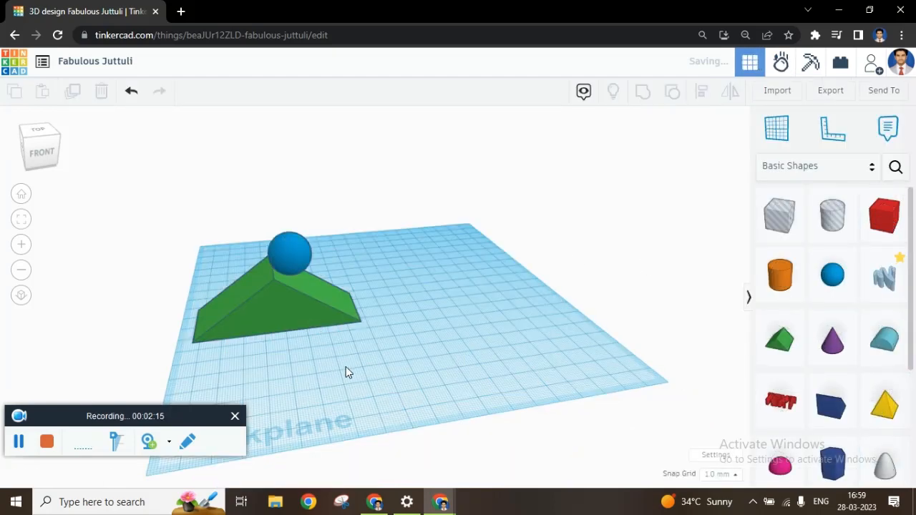
click(37, 131)
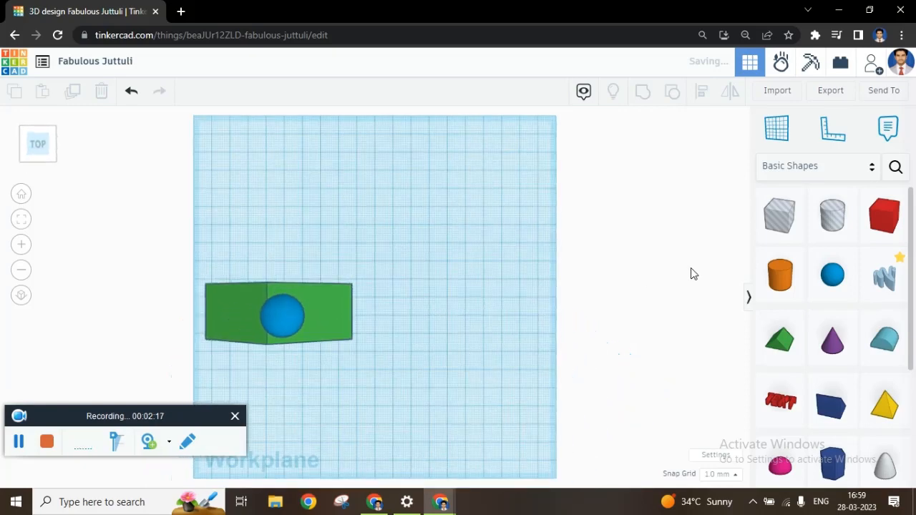
drag(885, 215, 394, 322)
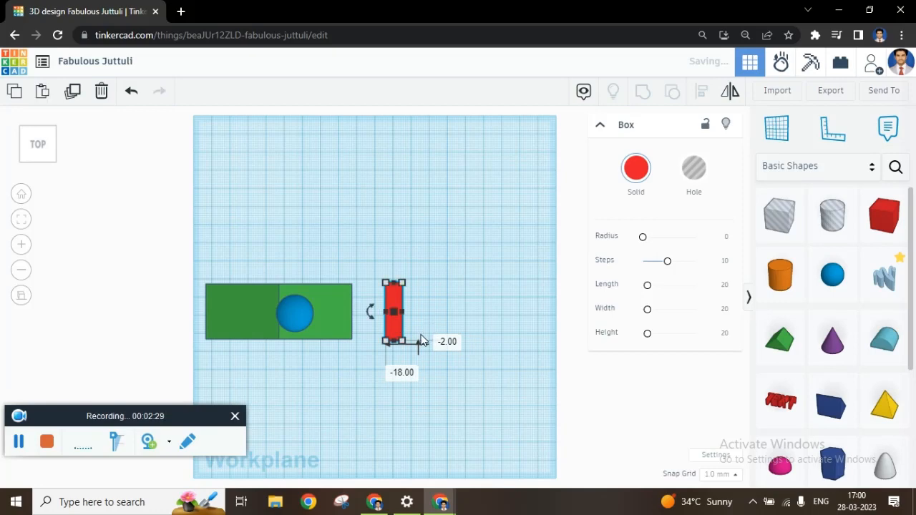
Step: Duplicate the red box at equal spacing to form a row of four boxes in line with the ramp
key(ctrl+v)
key(ctrl+v)
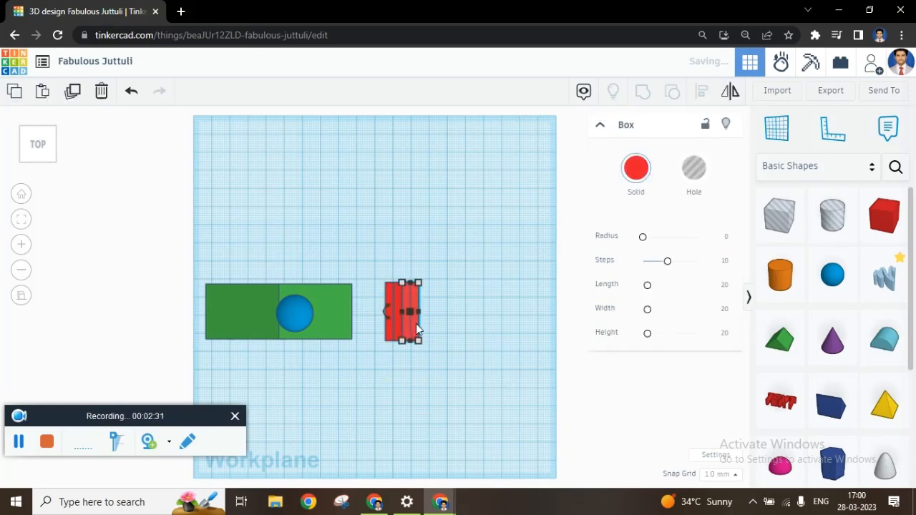
key(Delete)
drag(403, 319, 490, 321)
key(ctrl+d)
key(ctrl+d)
Step: Raise the four boxes so their heights increase away from the ramp, making the third about 41 mm tall
right_drag(511, 370, 517, 272)
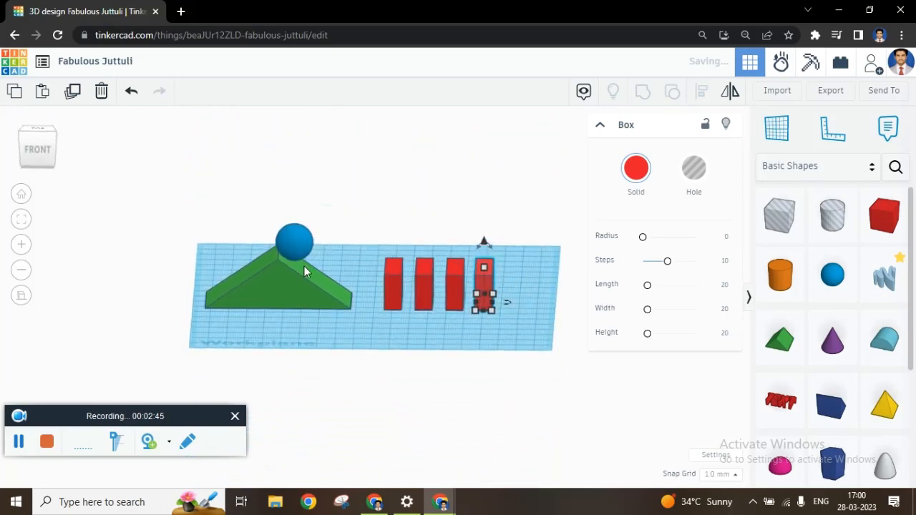
click(390, 279)
drag(395, 269, 481, 225)
click(422, 274)
click(458, 279)
click(483, 277)
click(455, 240)
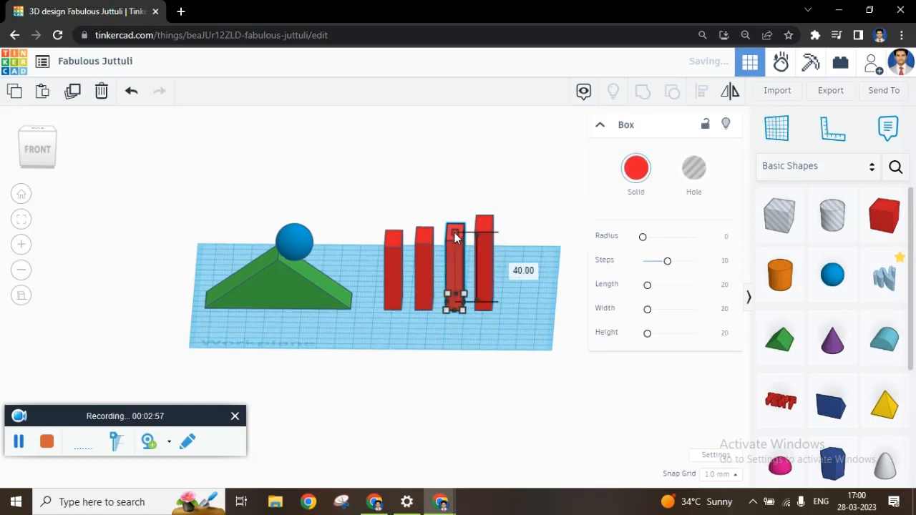
drag(455, 237, 455, 236)
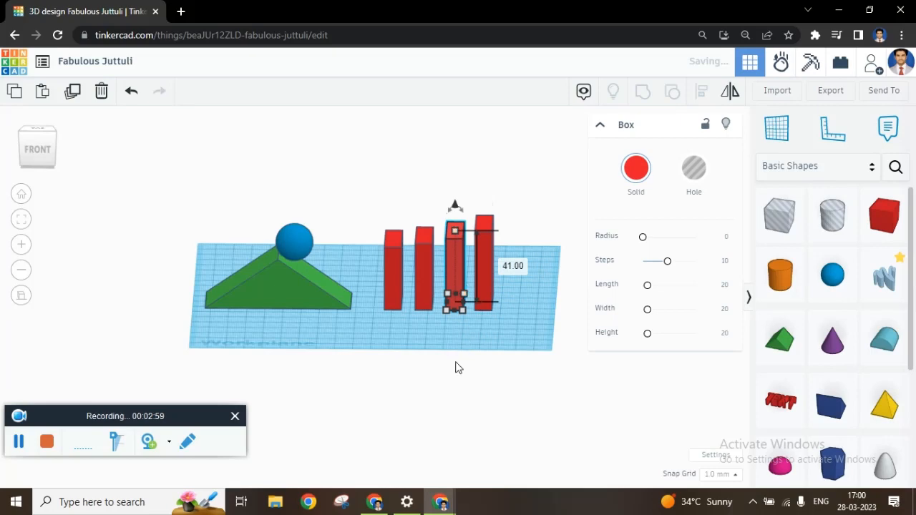
Step: Run the Sim Lab simulation of the sphere rolling into the four red boxes, and reset the scene
right_drag(458, 367, 490, 351)
right_drag(323, 320, 426, 375)
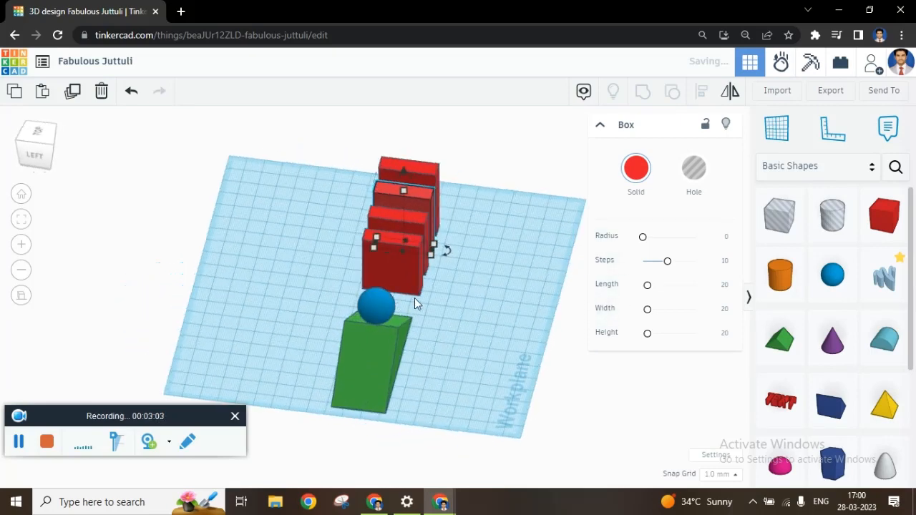
right_drag(414, 298, 486, 243)
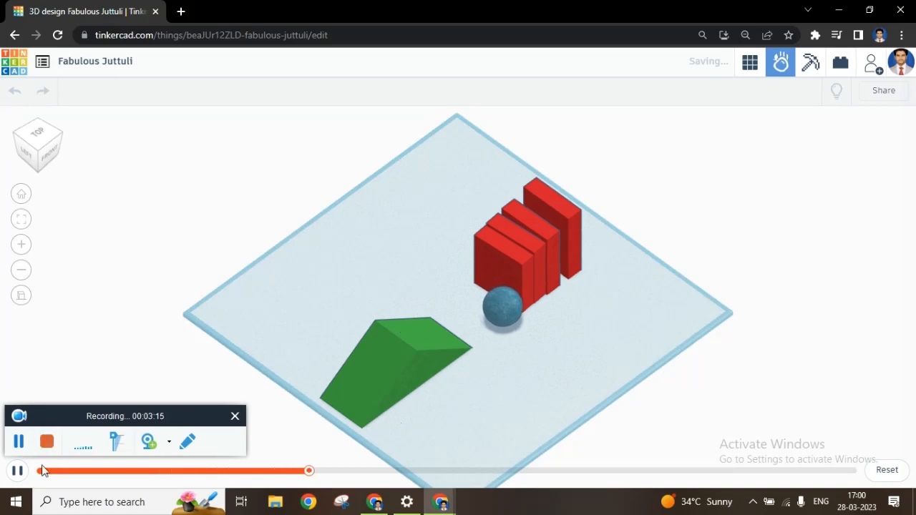
click(887, 470)
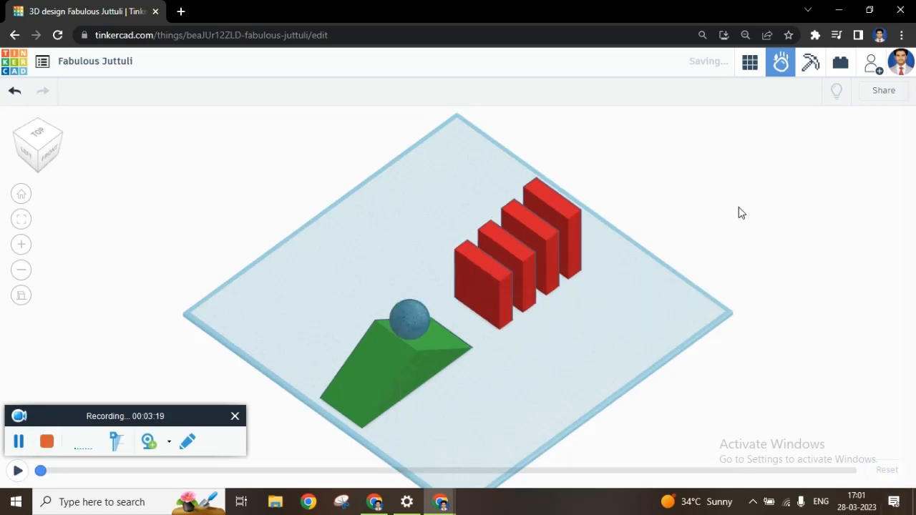
Step: Return to the 3D design workspace and set the thickness of the box nearest the ramp to 2 mm
click(744, 65)
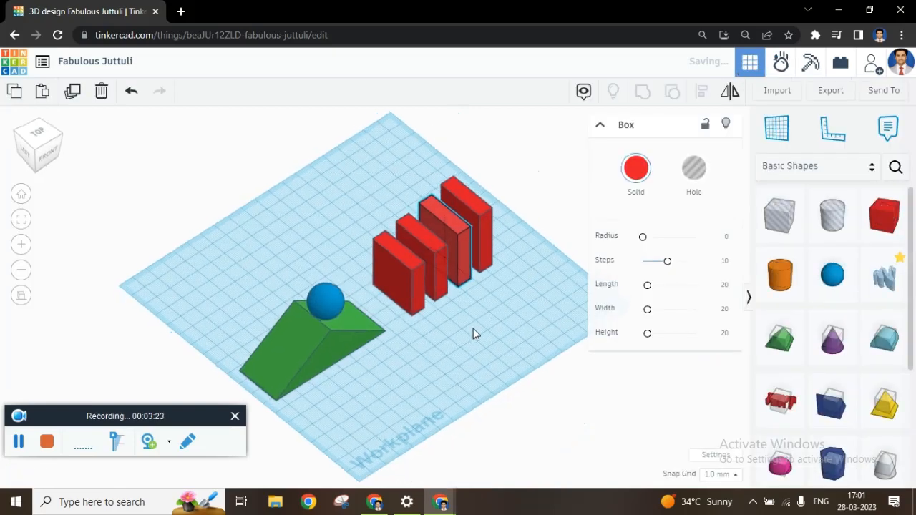
click(401, 307)
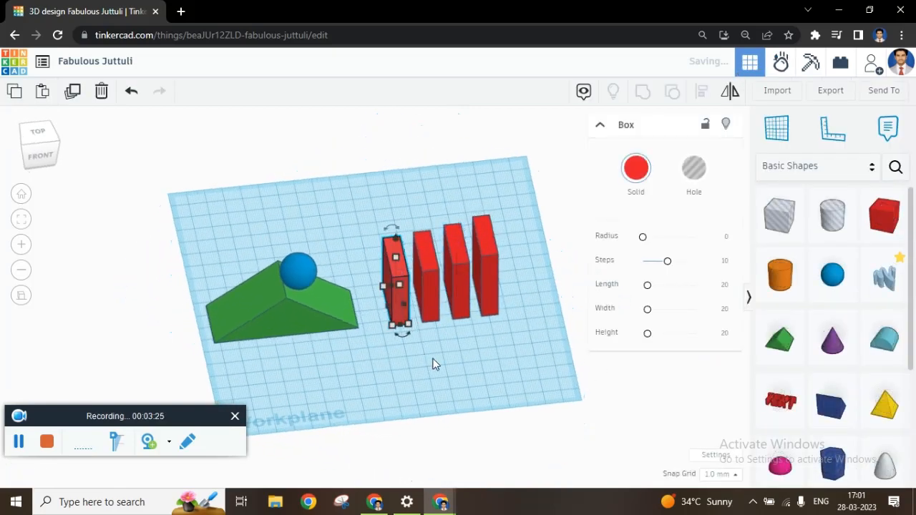
scroll(433, 364, up, 4)
scroll(440, 363, up, 2)
drag(460, 365, 445, 367)
click(444, 404)
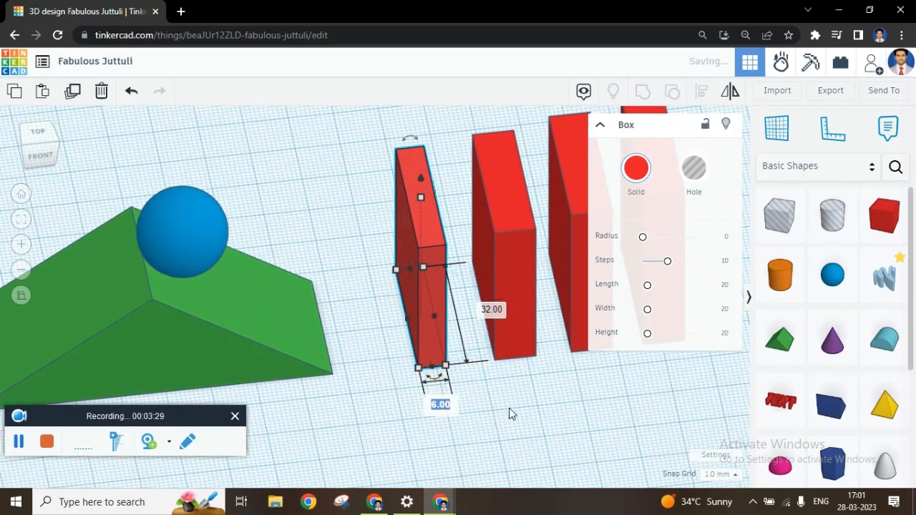
text(2)
key(Return)
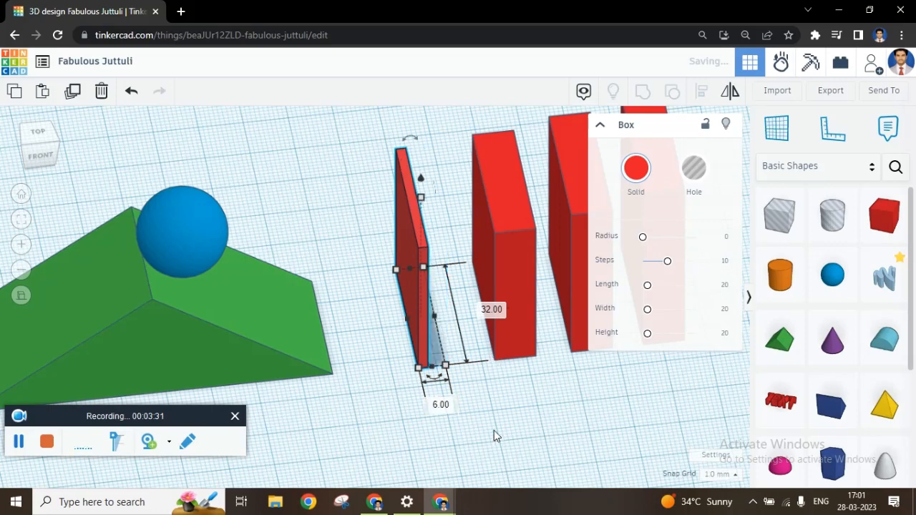
Step: Set the second red box's thickness to 2 mm
click(529, 353)
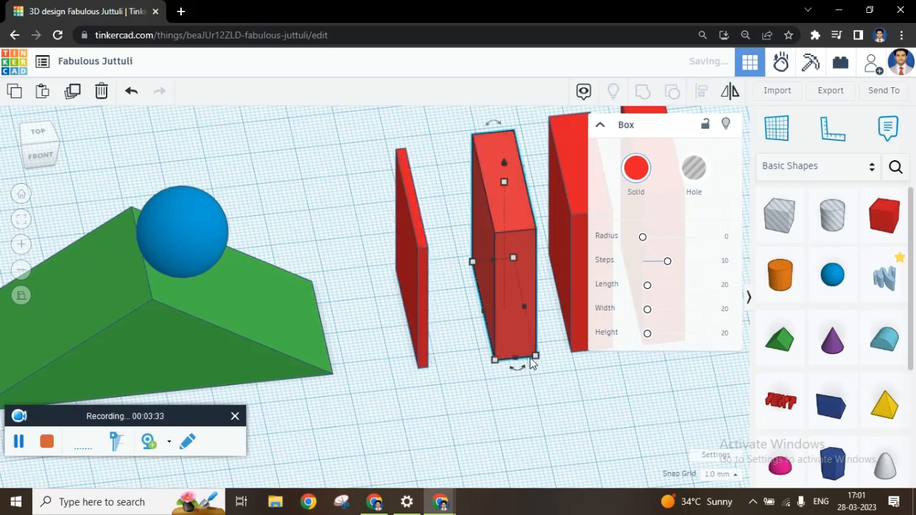
mouse_move(536, 368)
click(525, 396)
text(2)
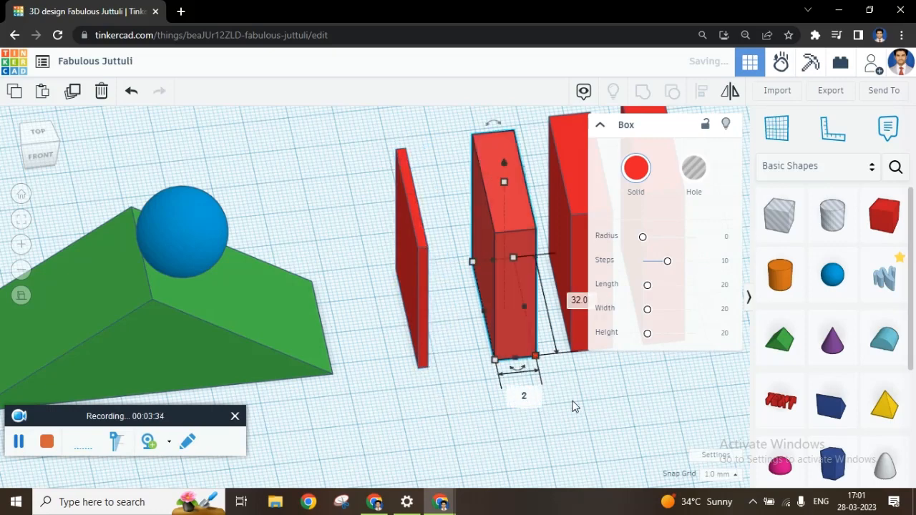
key(Return)
Step: Set the third red box's thickness to 2 mm
click(585, 340)
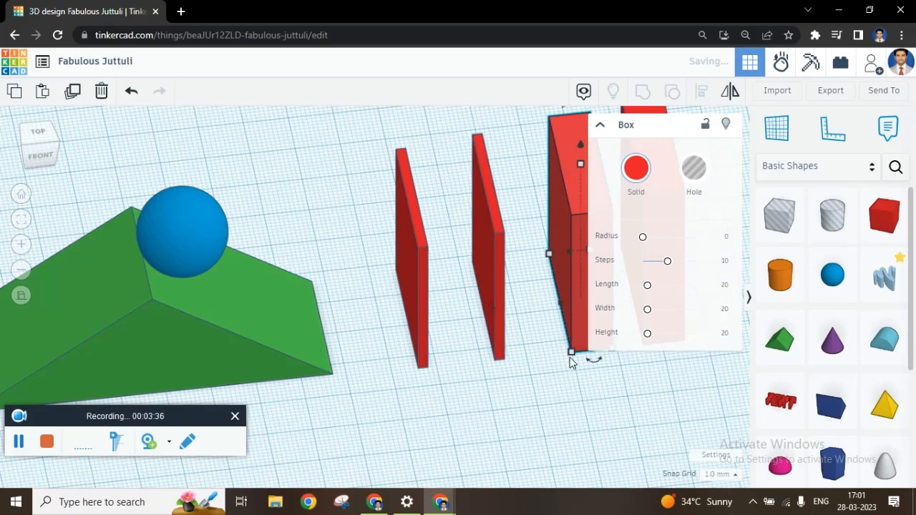
mouse_move(572, 356)
click(600, 389)
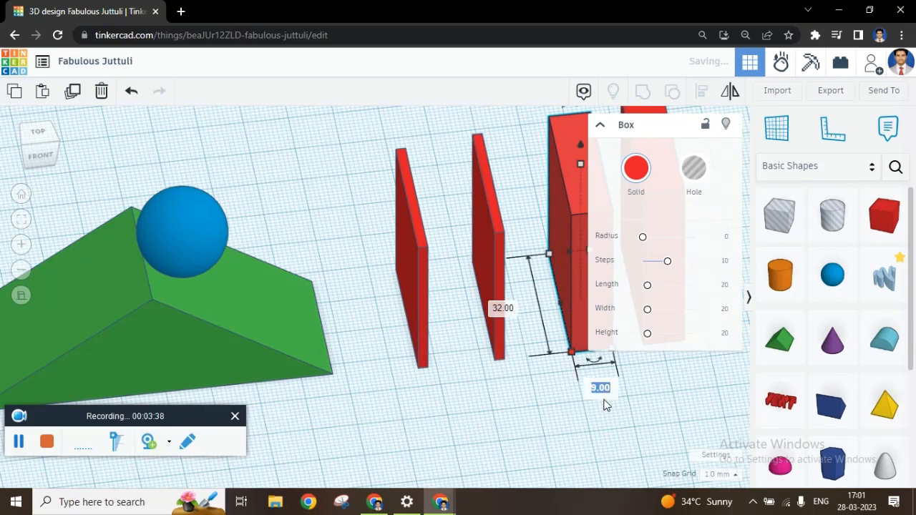
text(2)
key(Return)
Step: Move the third box about 7 mm toward the second so the three thin boxes are evenly spaced
right_drag(616, 420, 538, 374)
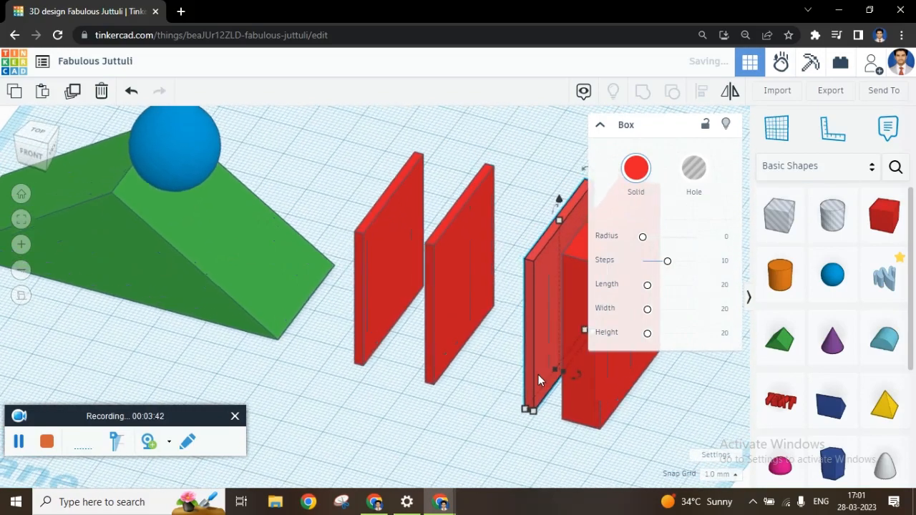
click(581, 394)
right_drag(548, 445, 597, 381)
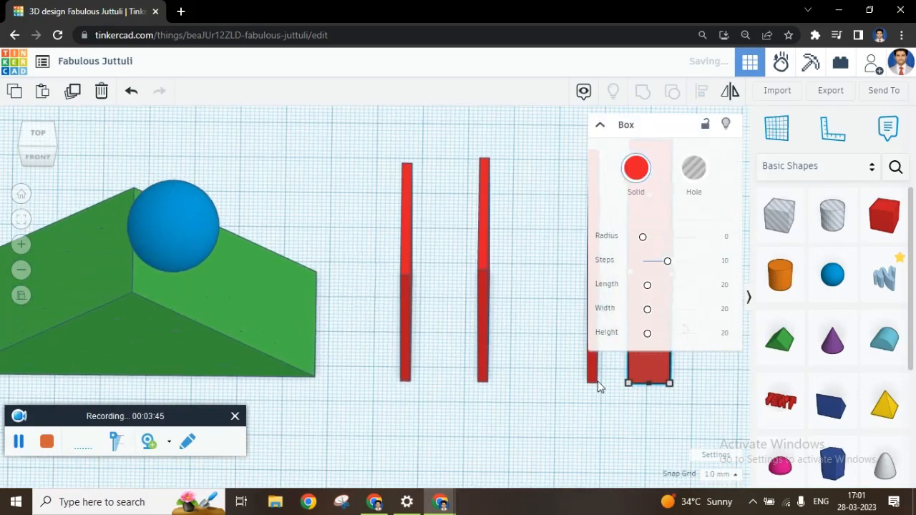
drag(594, 379, 564, 379)
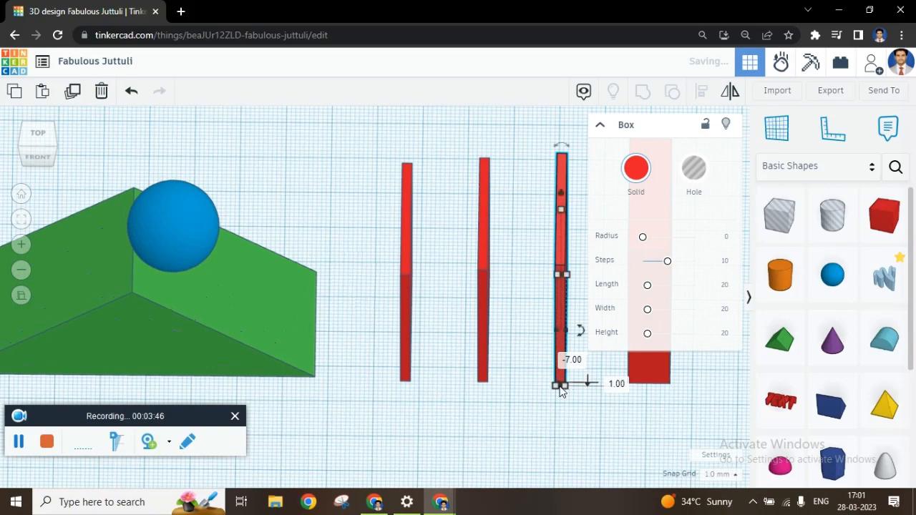
right_drag(566, 413, 562, 458)
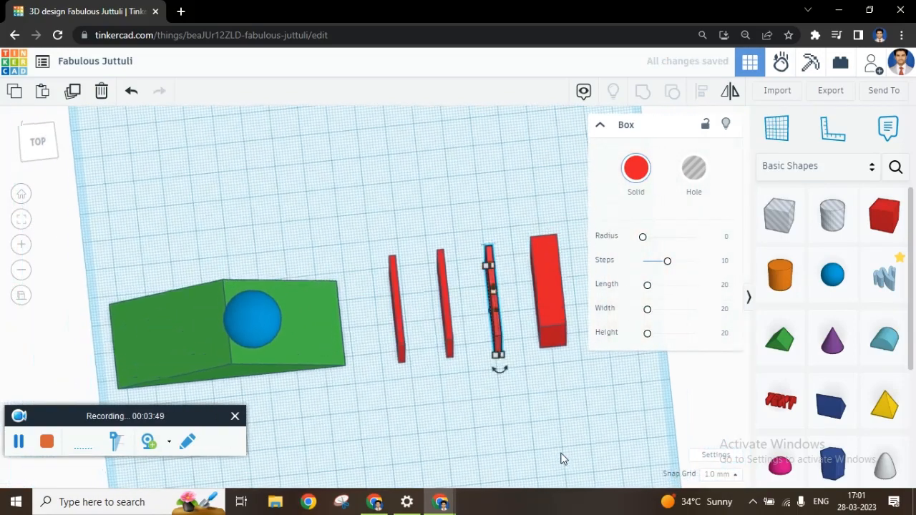
click(39, 142)
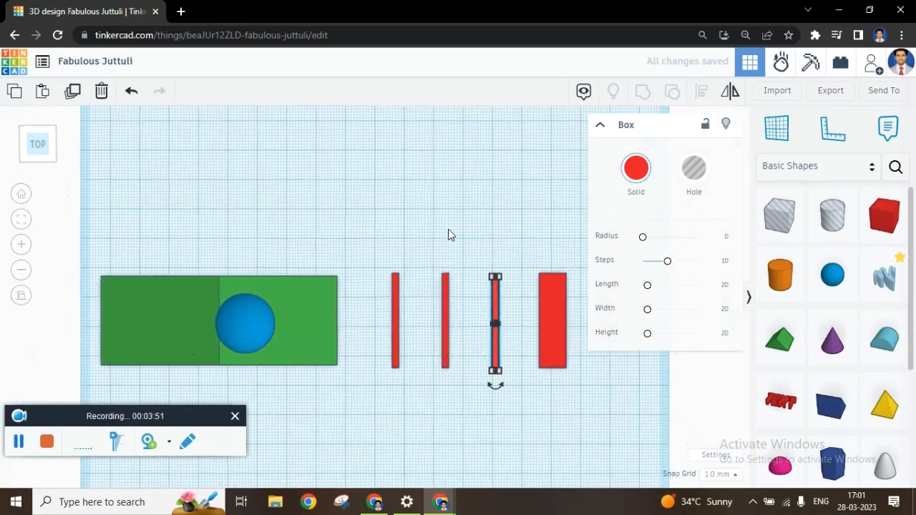
click(581, 395)
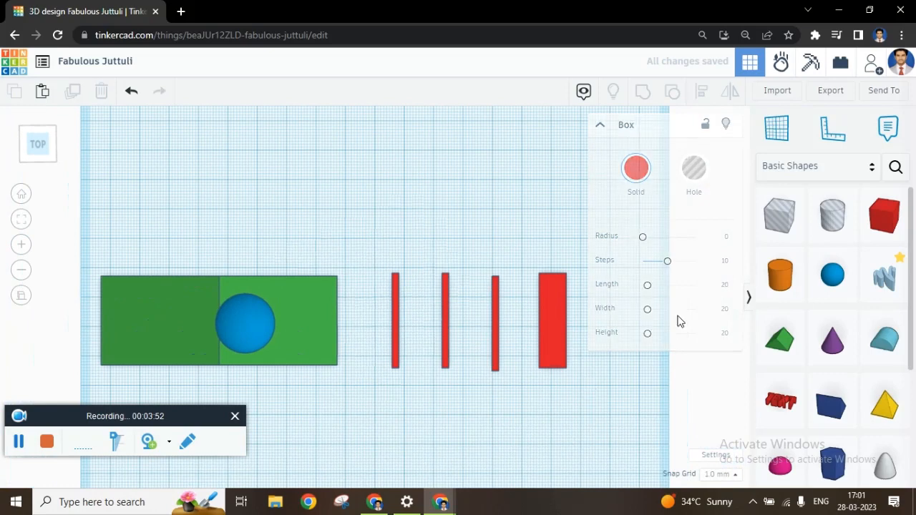
Step: Run the Sim Lab simulation with the three thinned boxes and the thick last one, and reset the scene
click(782, 64)
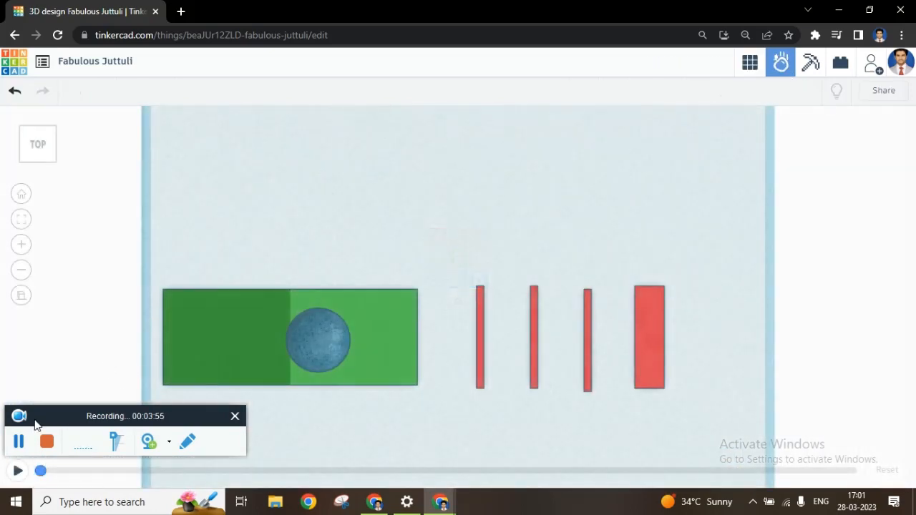
click(18, 470)
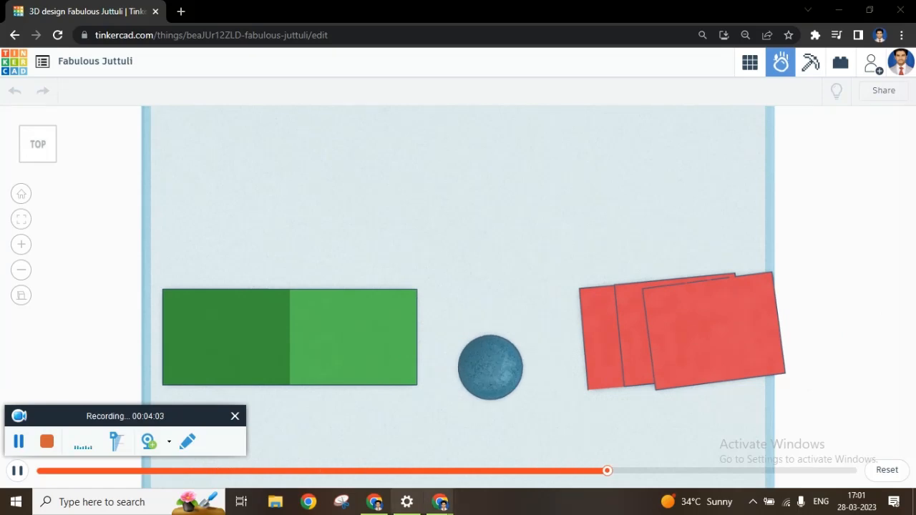
click(886, 470)
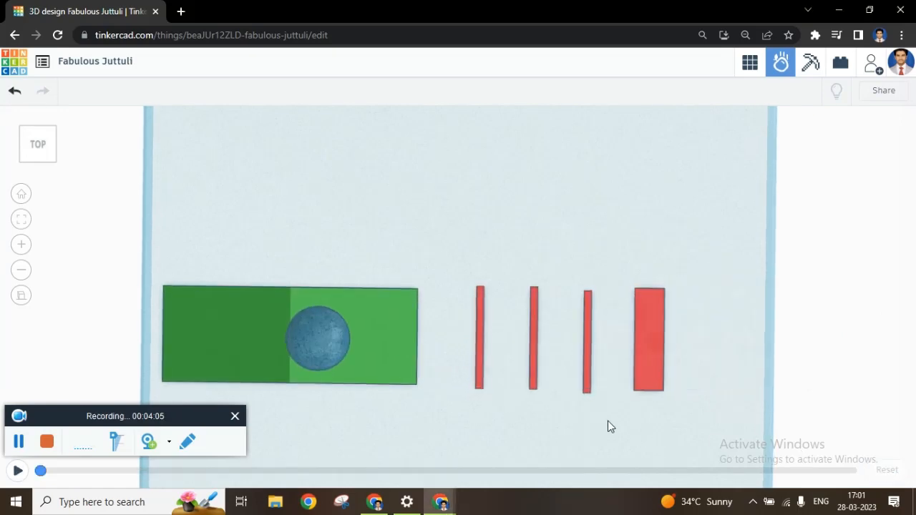
Step: Change the sphere's physical material to Plastic
right_drag(607, 425, 337, 228)
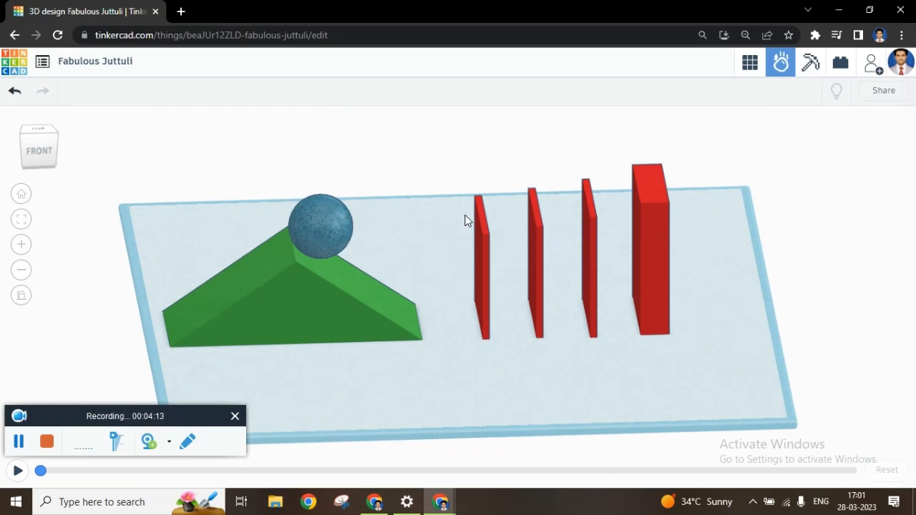
click(318, 226)
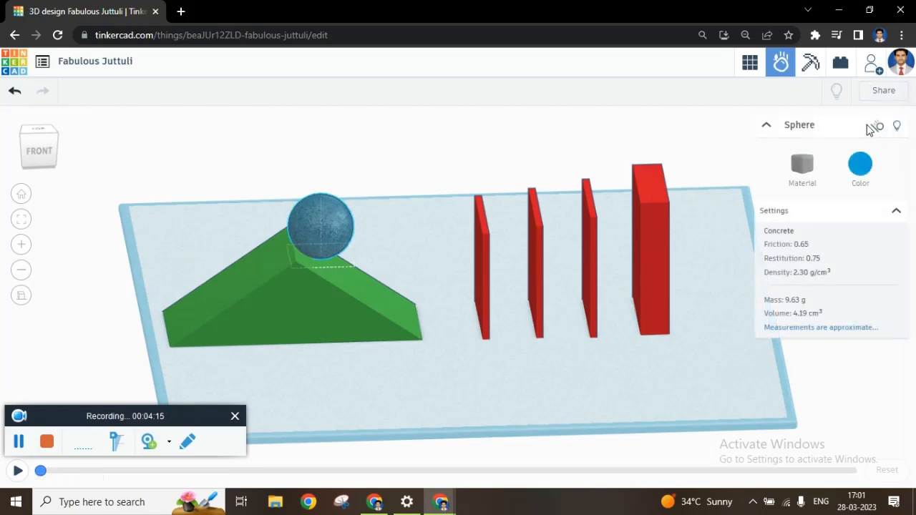
click(800, 167)
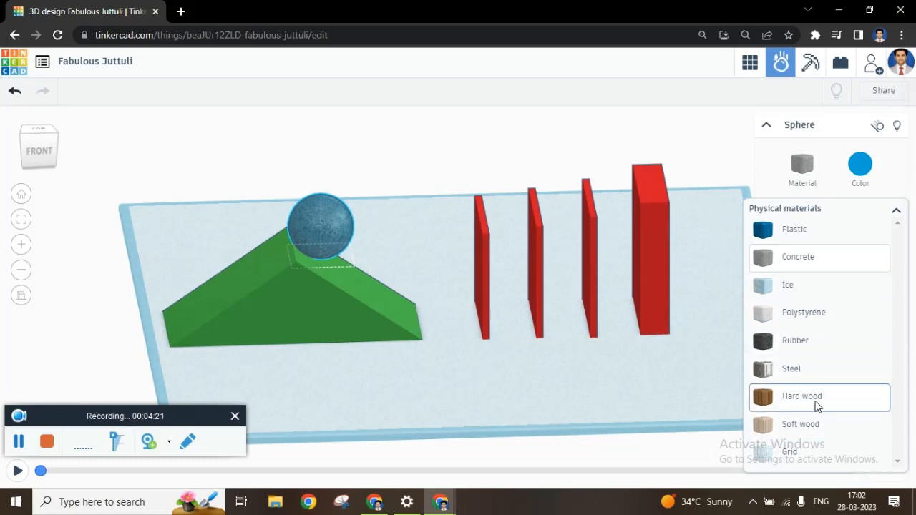
click(795, 229)
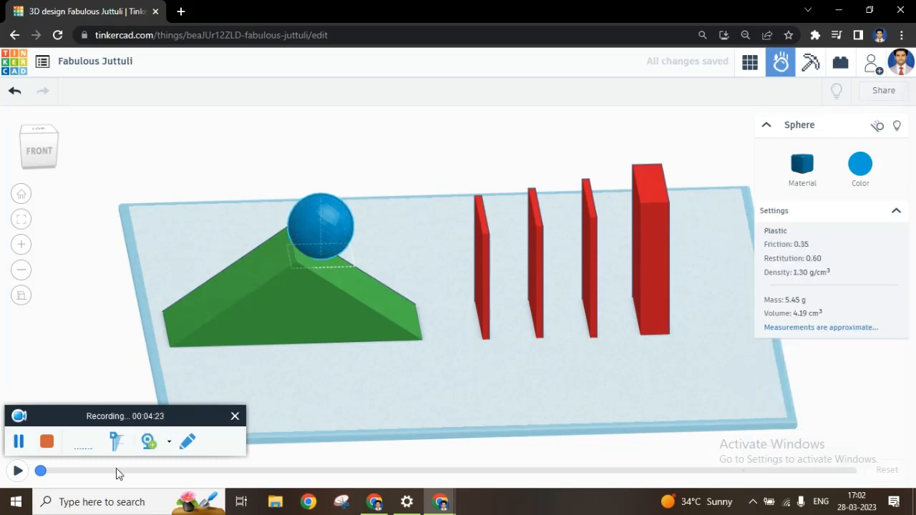
Step: Run and pause the simulation with the plastic sphere, select the thick last box and reset the scene
click(19, 471)
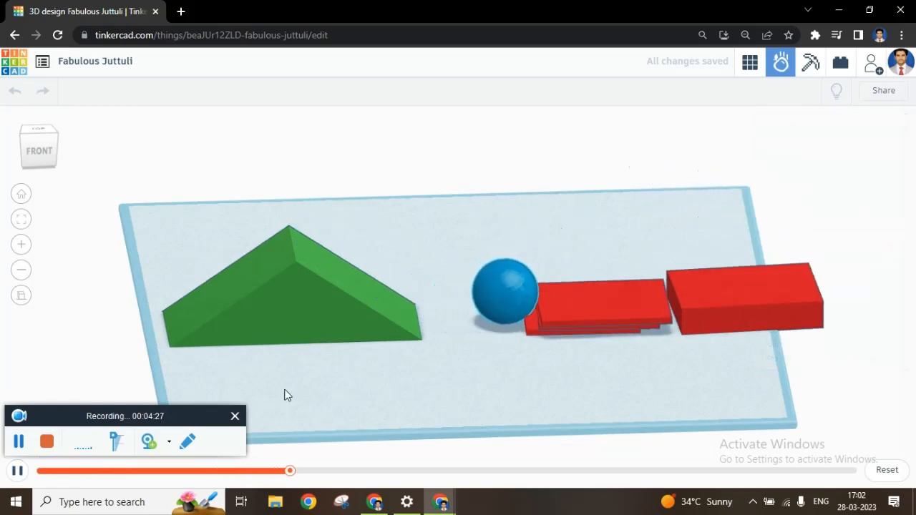
click(17, 470)
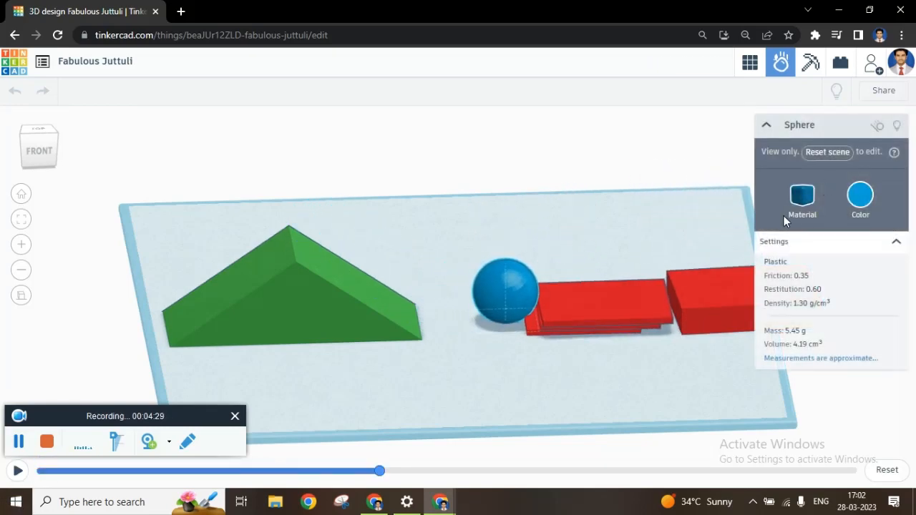
click(719, 292)
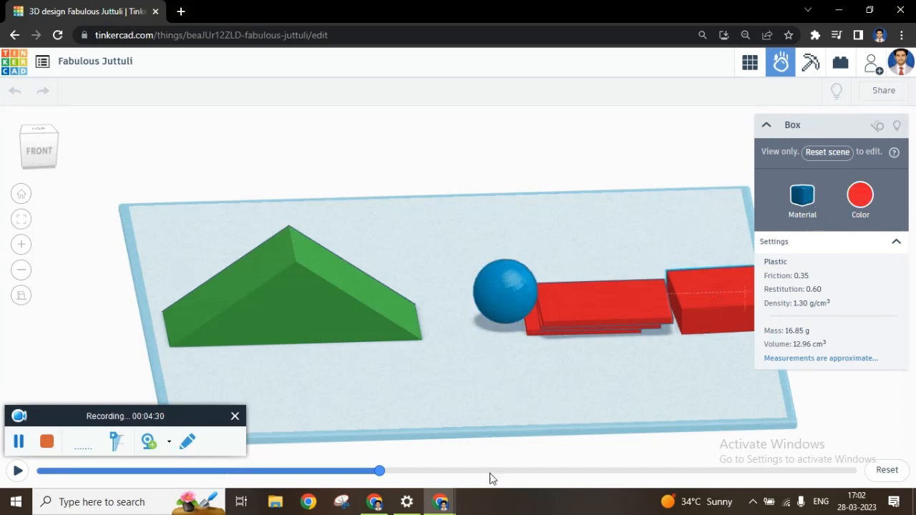
click(886, 470)
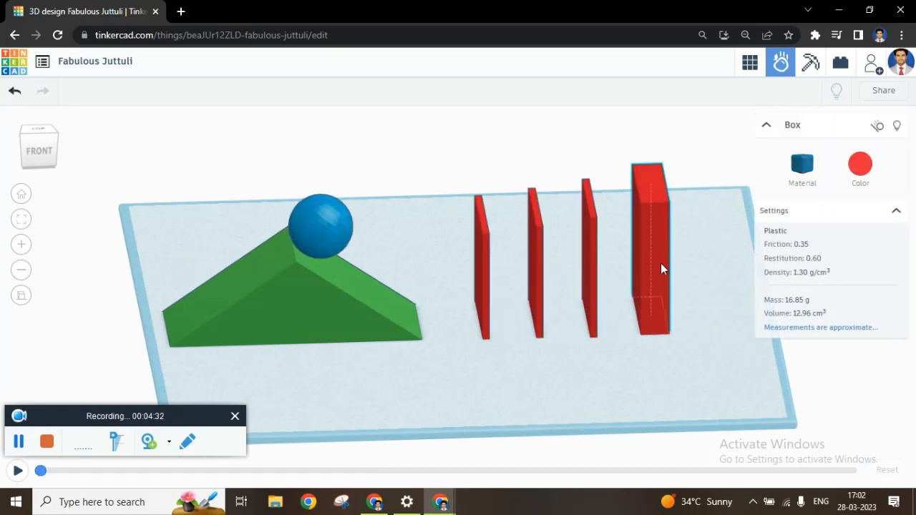
Step: Set the thick last box's material to Concrete, and test it with a simulation run followed by a scene reset
click(821, 183)
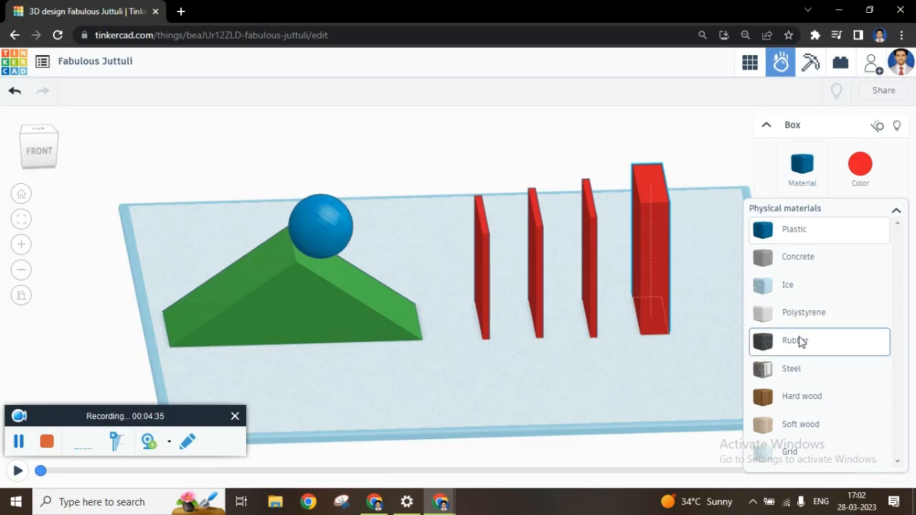
click(810, 262)
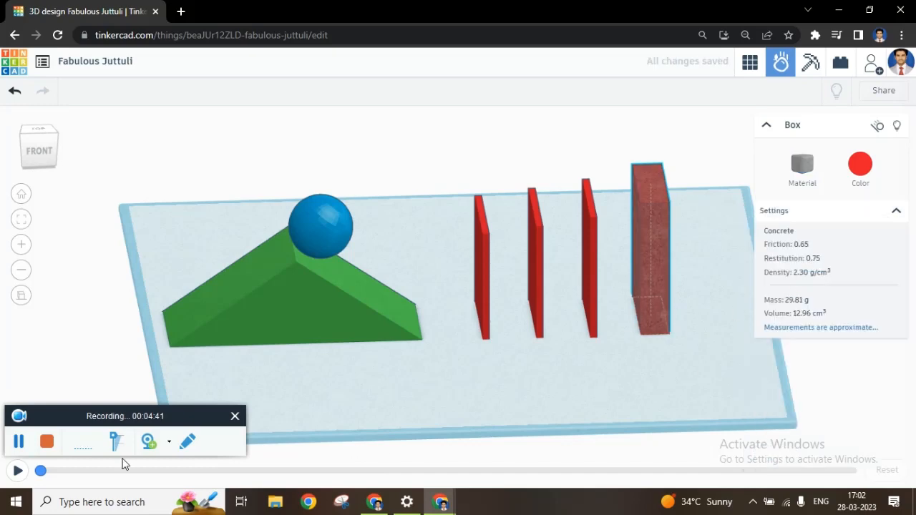
click(17, 472)
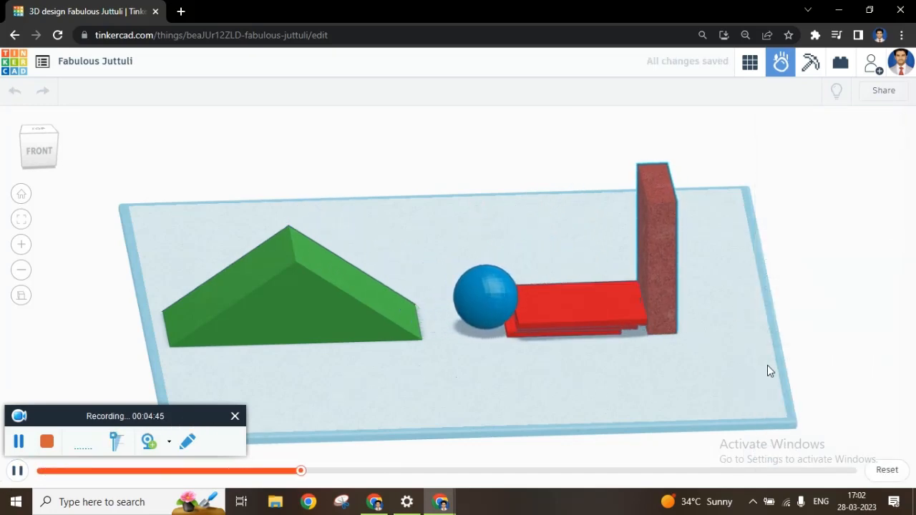
click(894, 477)
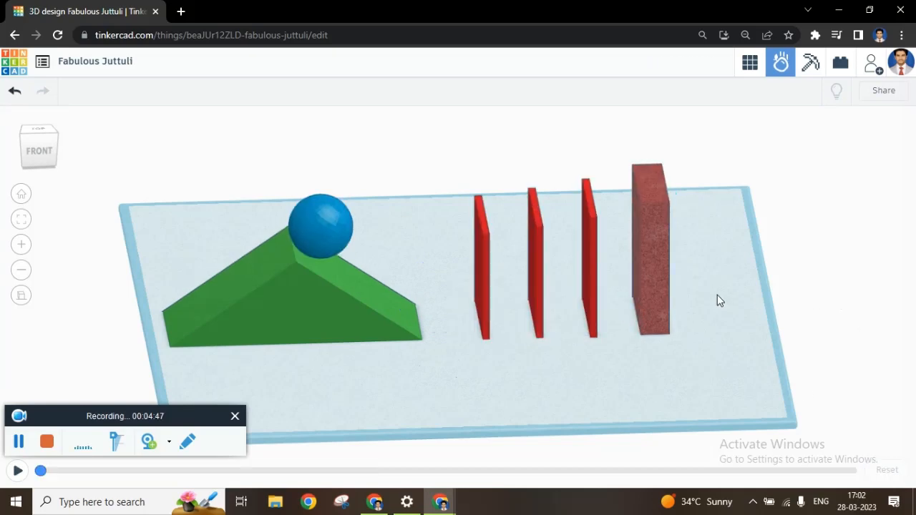